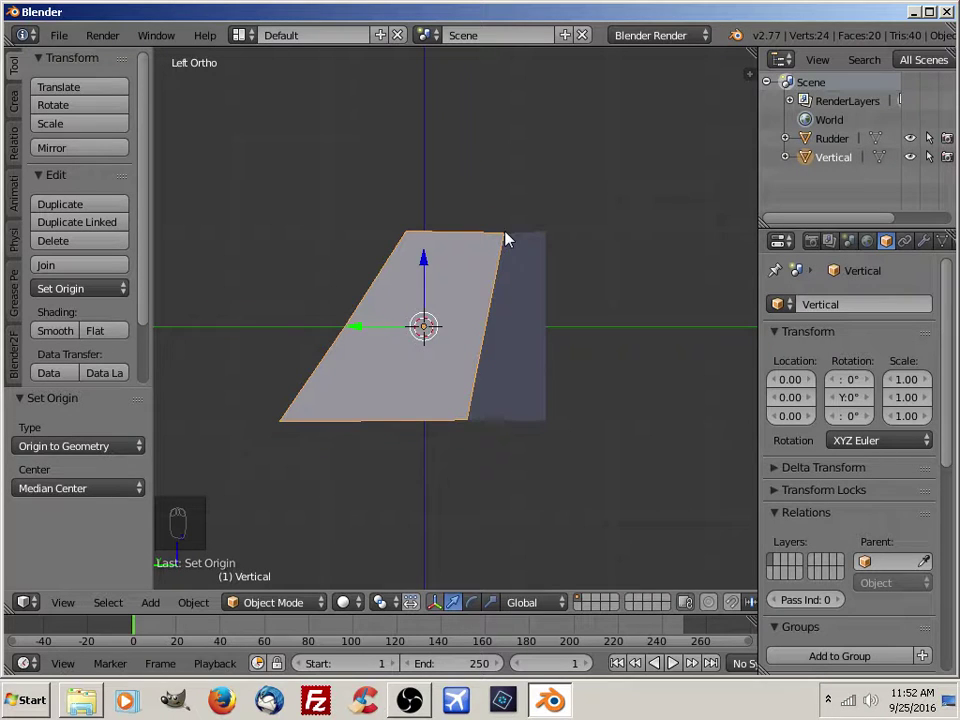
Select the Rudder object in the viewport
{"action": "right_click", "coordinate": [524, 325]}
In the Rudder's Edit Mode, box-select its front hinge edge and snap the 3D cursor to it
{"action": "scroll", "coordinate": [525, 326], "scroll_direction": "up", "scroll_amount": 3}
{"action": "middle_click_drag", "start_coordinate": [556, 358], "coordinate": [461, 365], "text": "shift"}
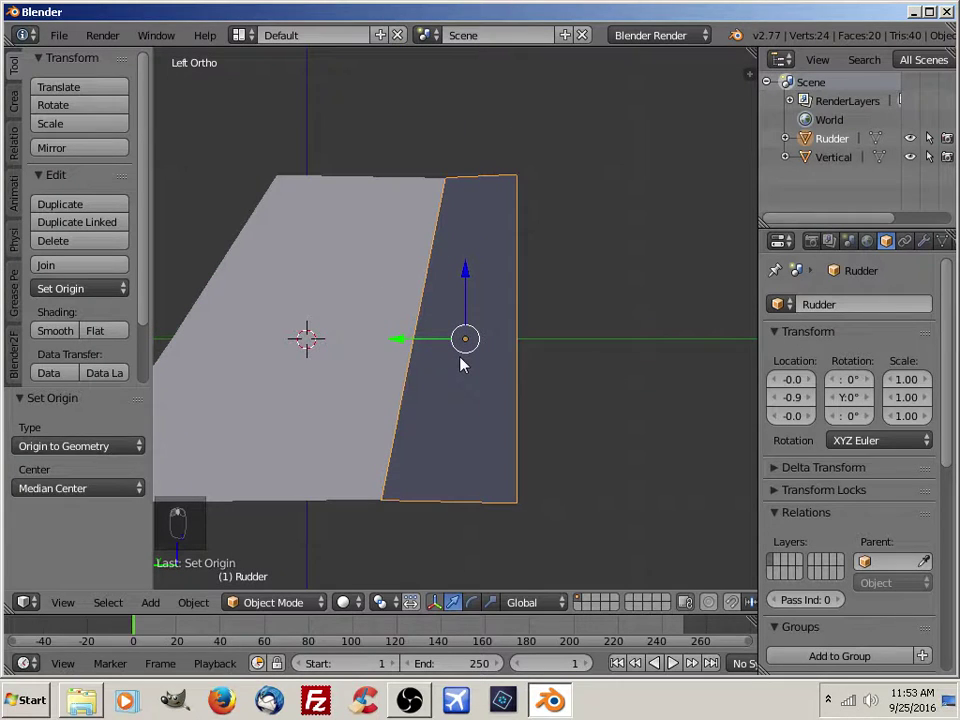
{"action": "key", "text": "Tab"}
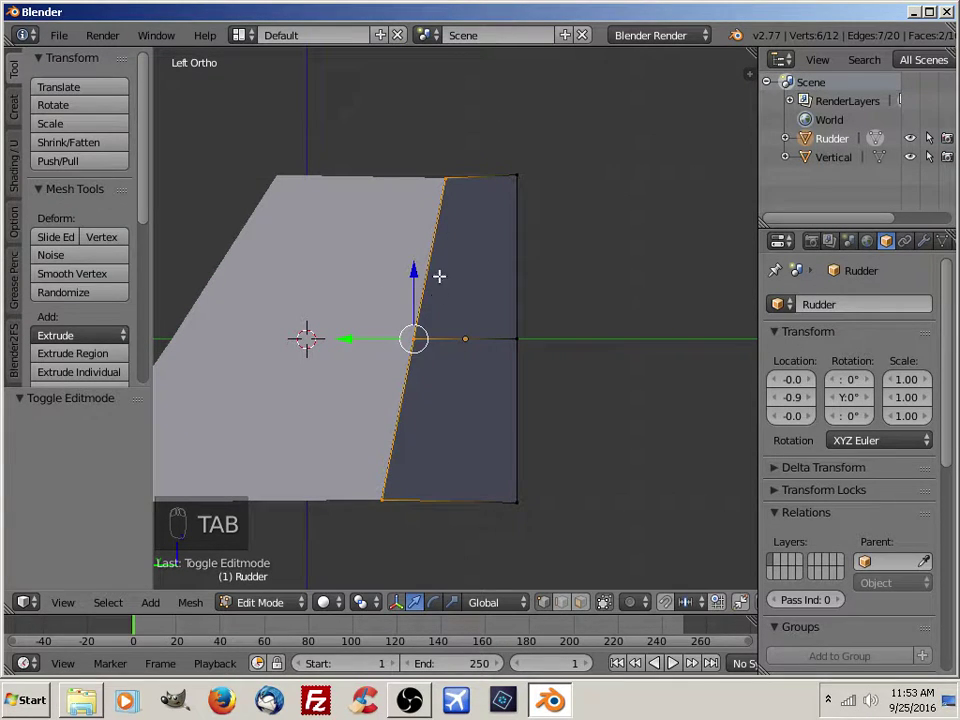
{"action": "key", "text": "a"}
{"action": "key", "text": "a"}
{"action": "key", "text": "b"}
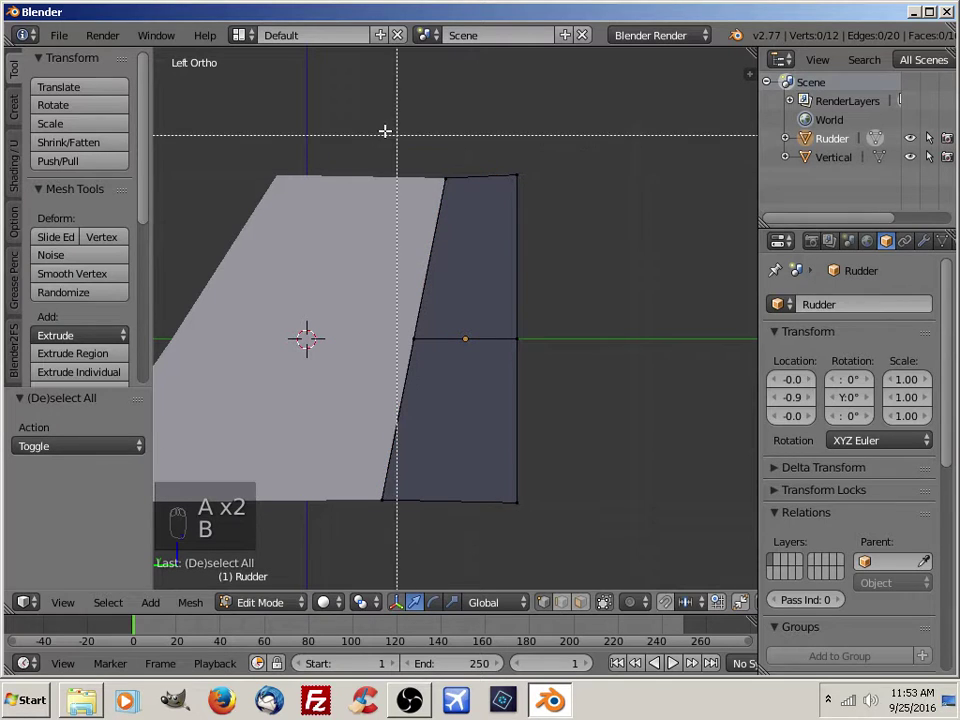
{"action": "left_click_drag", "start_coordinate": [343, 124], "coordinate": [459, 558]}
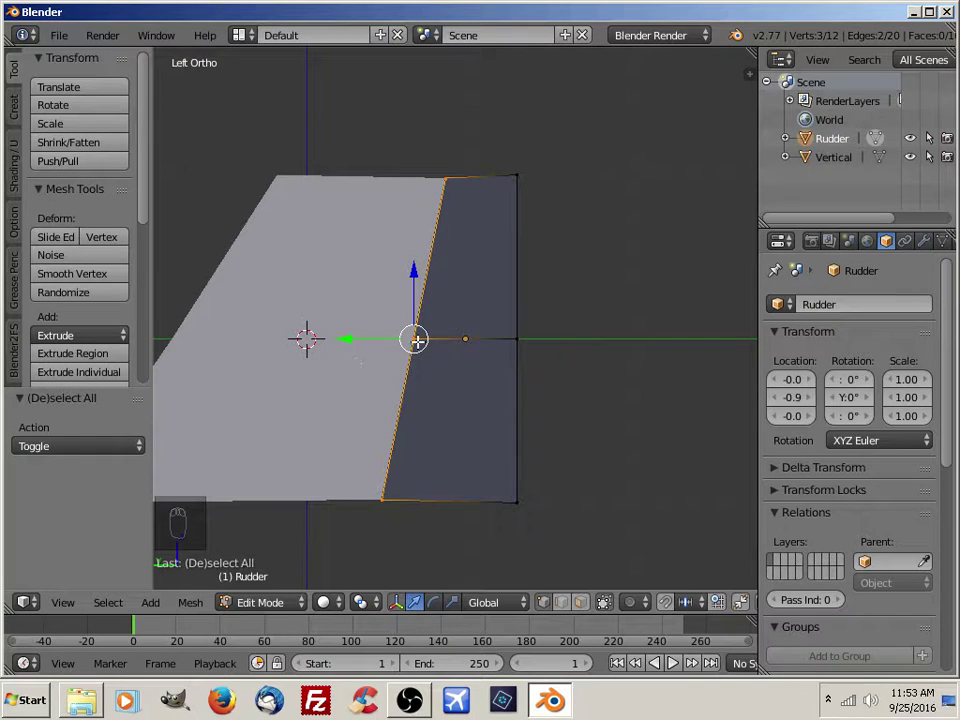
{"action": "key", "text": "shift+s"}
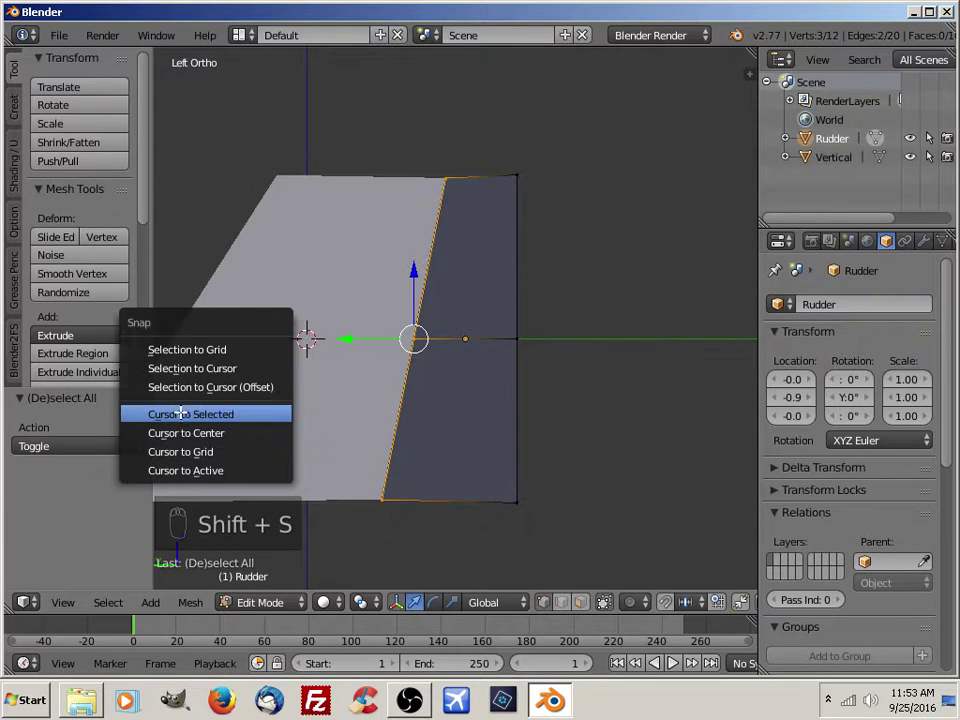
{"action": "left_click", "coordinate": [229, 414]}
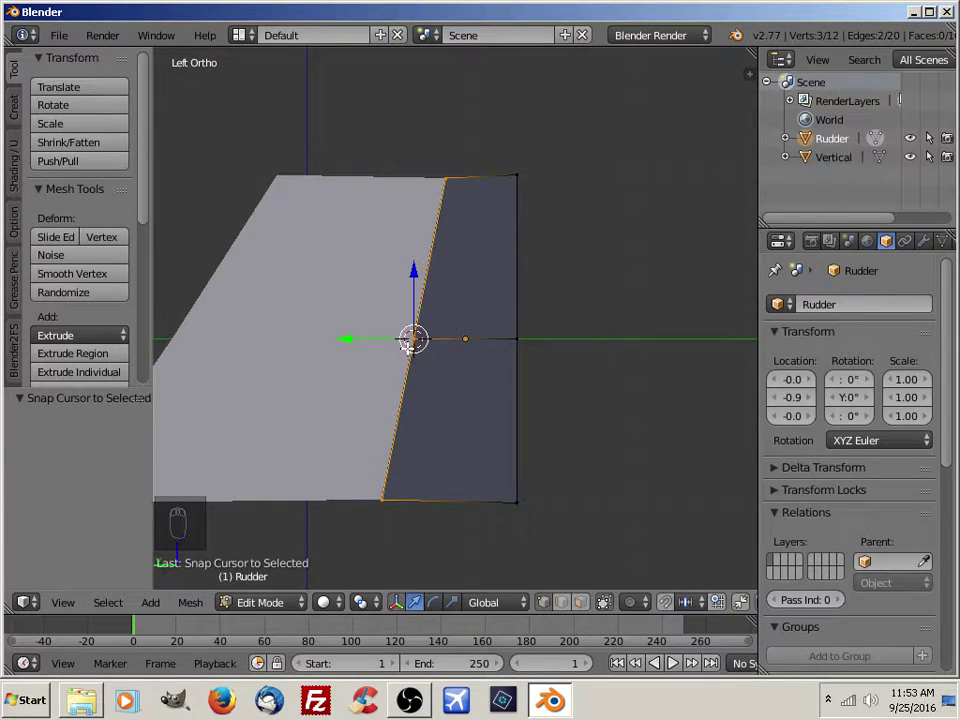
Back in Object Mode, set the Rudder's origin to the 3D cursor on the hinge
{"action": "key", "text": "Tab"}
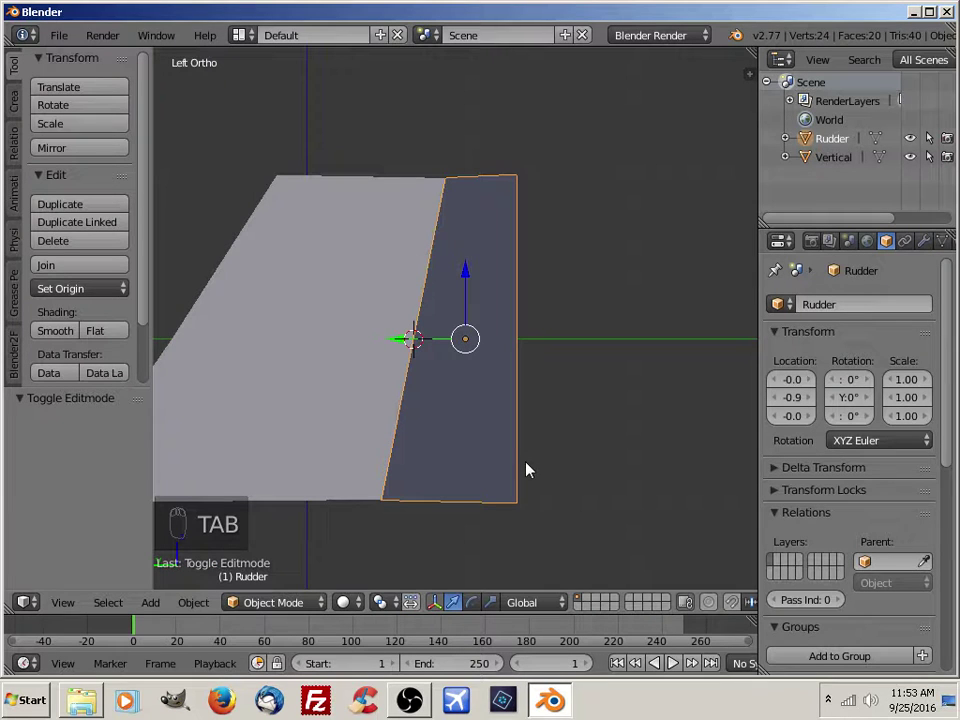
{"action": "left_click", "coordinate": [90, 292]}
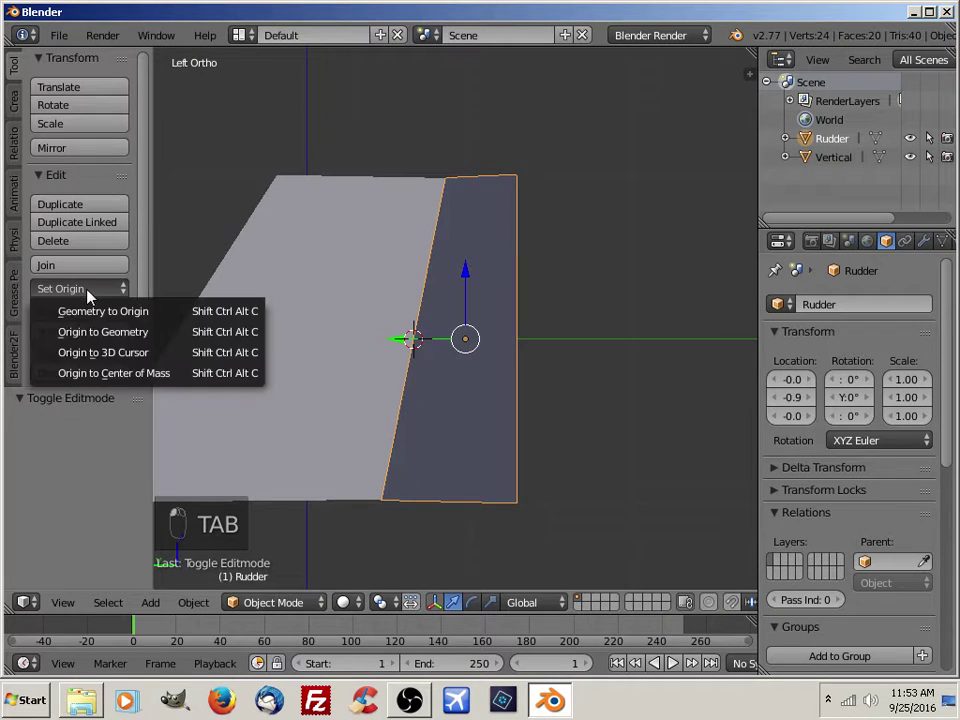
{"action": "left_click", "coordinate": [92, 351]}
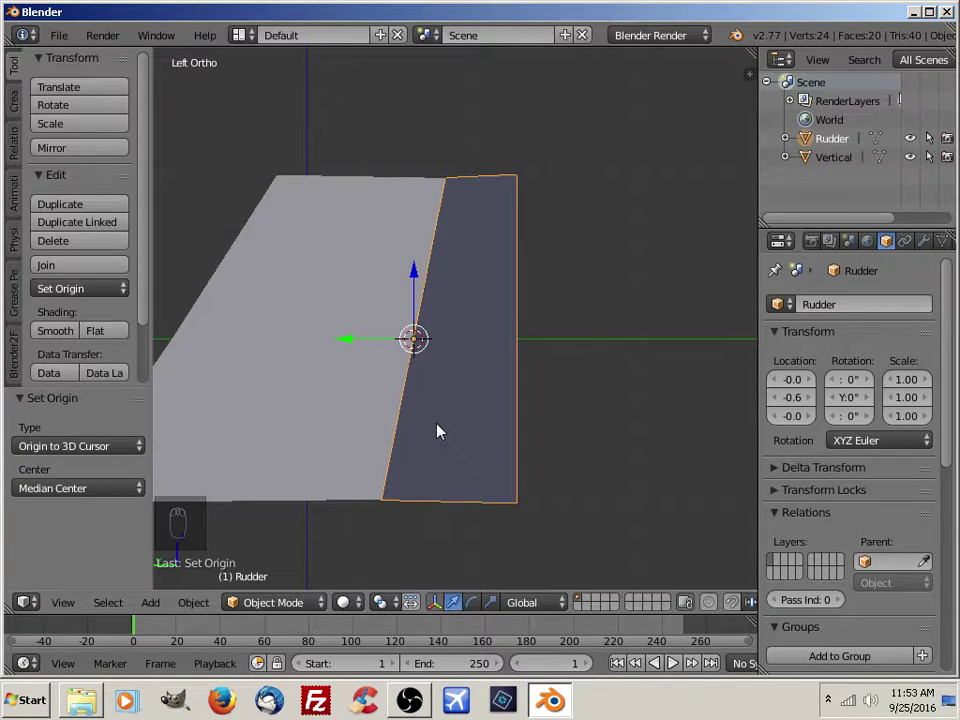
Check the rudder mesh, then return to the Left Orthographic view recentred on the tail
{"action": "key", "text": "Tab"}
{"action": "key", "text": "Tab"}
{"action": "key", "text": "Tab"}
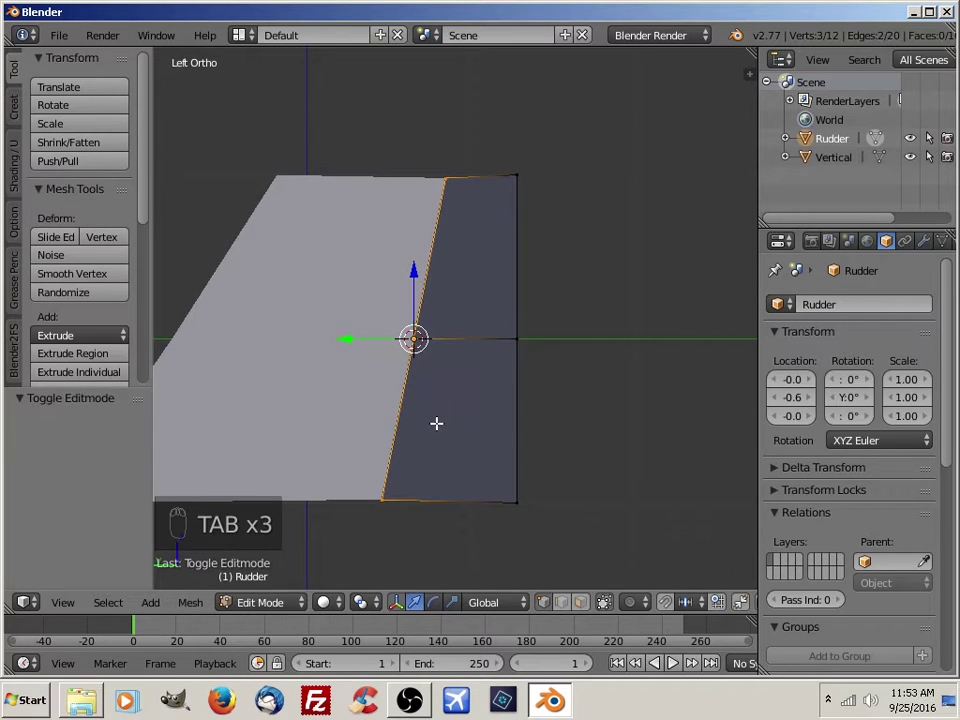
{"action": "key", "text": "a"}
{"action": "key", "text": "a"}
{"action": "key", "text": "a"}
{"action": "key", "text": "a"}
{"action": "key", "text": "Tab"}
{"action": "mouse_move", "coordinate": [489, 407]}
{"action": "middle_mouse_down"}
{"action": "mouse_move", "coordinate": [508, 405]}
{"action": "mouse_move", "coordinate": [490, 426]}
{"action": "mouse_move", "coordinate": [477, 422]}
{"action": "middle_mouse_up"}
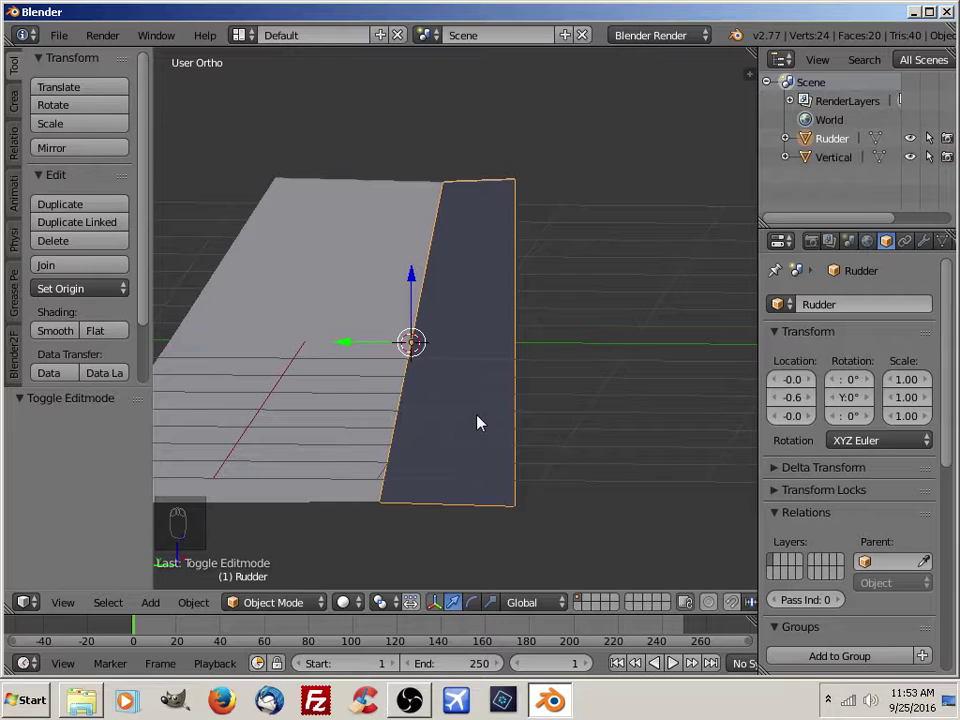
{"action": "key", "text": "ctrl+KP_3"}
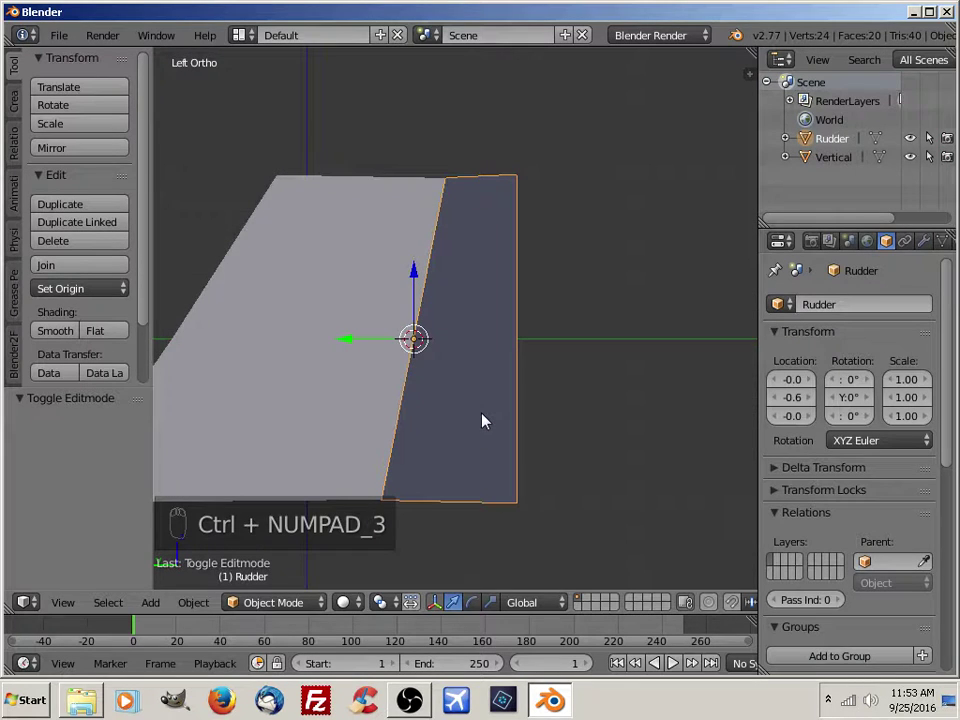
{"action": "scroll", "coordinate": [482, 421], "scroll_direction": "down", "scroll_amount": 1}
{"action": "mouse_move", "coordinate": [484, 422]}
{"action": "middle_mouse_down", "text": "shift"}
{"action": "mouse_move", "coordinate": [516, 414]}
{"action": "mouse_move", "coordinate": [477, 432]}
{"action": "middle_mouse_up", "text": "shift"}
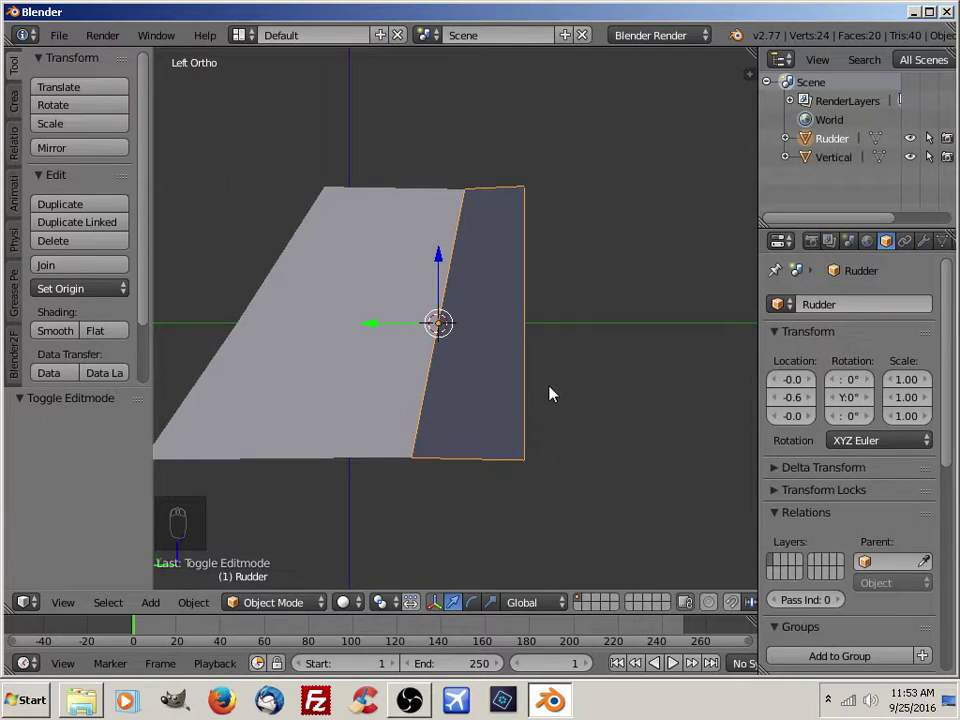
{"action": "key", "text": "shift+a"}
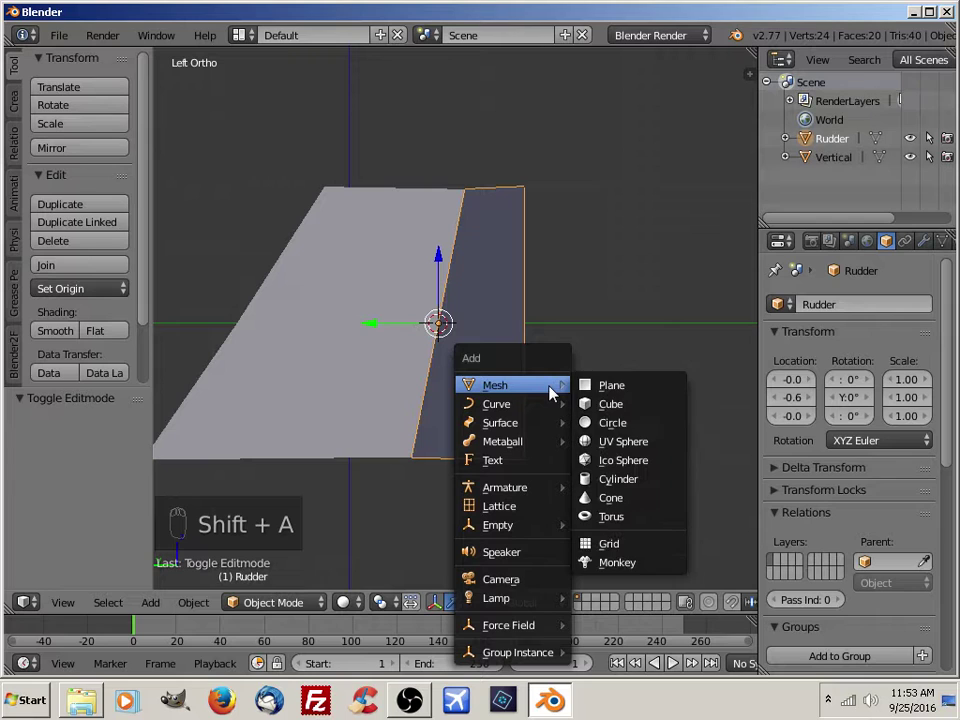
Add a cube at the 3D cursor and scale it down to 0.051
{"action": "left_click", "coordinate": [619, 409]}
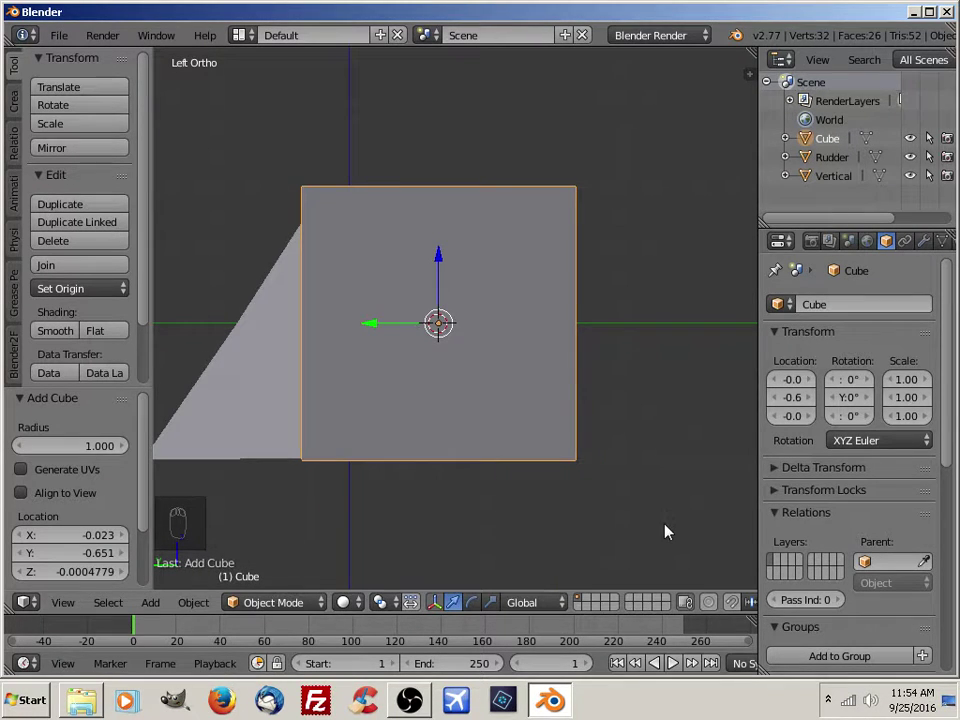
{"action": "key", "text": "s"}
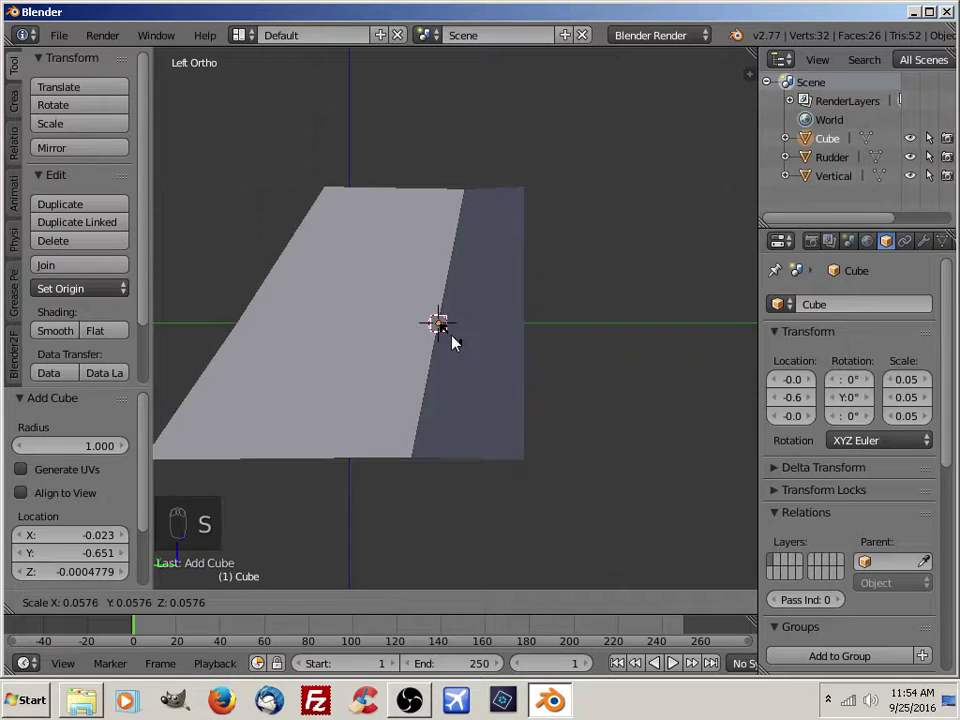
{"action": "left_click", "coordinate": [446, 340]}
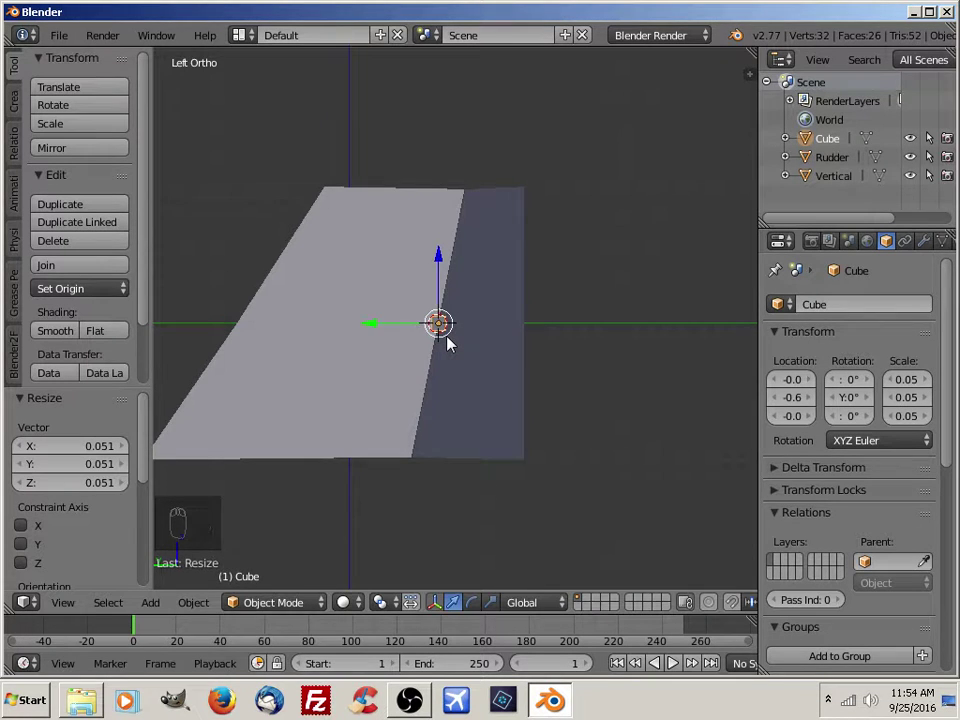
Enable X-Ray in the cube's Object display settings so it shows through other meshes
{"action": "scroll", "coordinate": [446, 342], "scroll_direction": "up", "scroll_amount": 4}
{"action": "left_click_drag", "start_coordinate": [943, 321], "coordinate": [946, 470]}
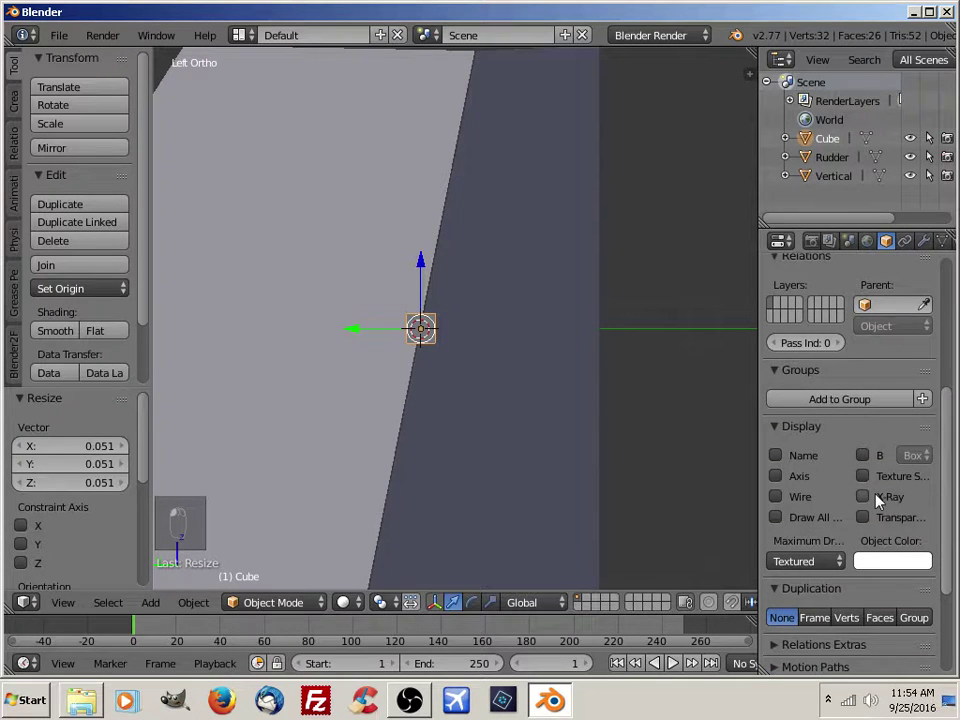
{"action": "left_click", "coordinate": [862, 497]}
{"action": "left_click_drag", "start_coordinate": [950, 543], "coordinate": [948, 430]}
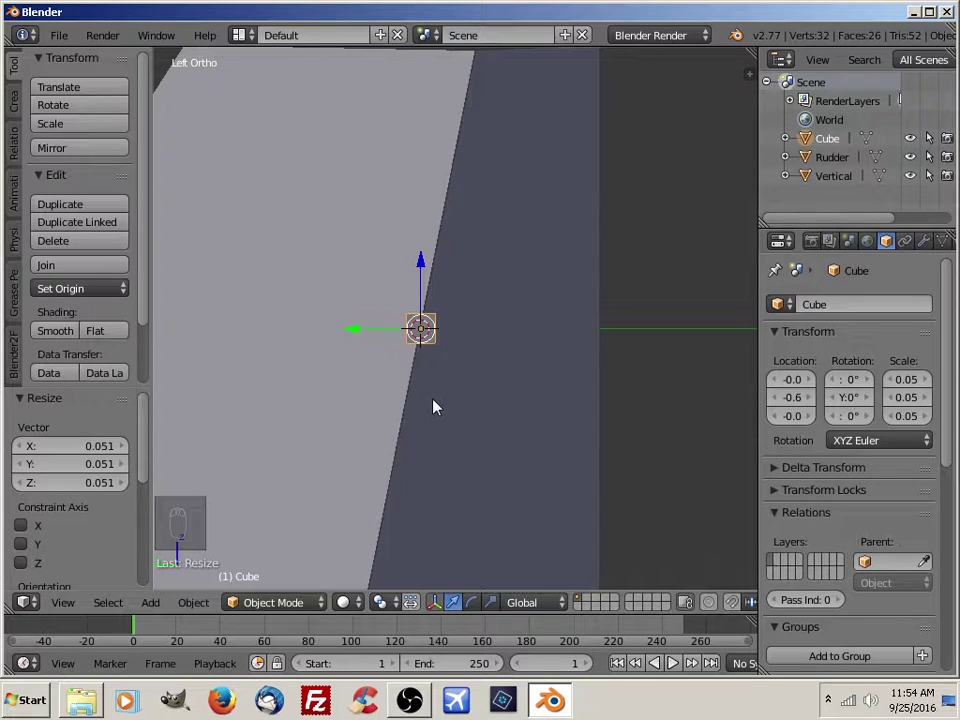
{"action": "middle_click_drag", "start_coordinate": [433, 407], "coordinate": [446, 351]}
{"action": "scroll", "coordinate": [495, 345], "scroll_direction": "up", "scroll_amount": 3}
In the Rudder's Edit Mode with hidden edges visible, box-select its slanted front edge and snap the cursor there
{"action": "right_click", "coordinate": [491, 298]}
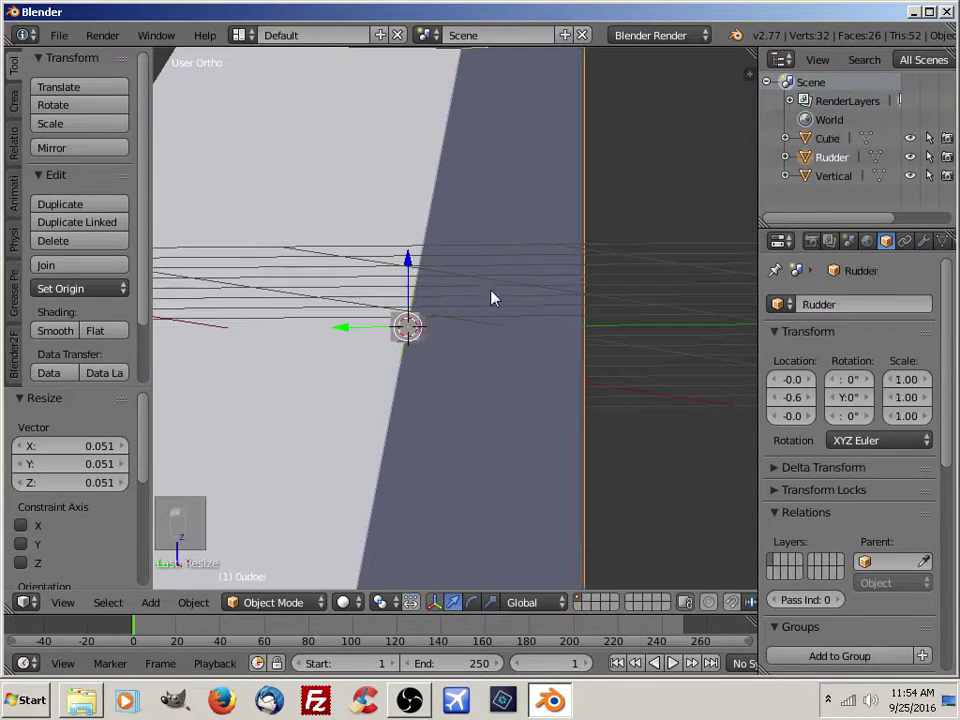
{"action": "key", "text": "ctrl+KP_3"}
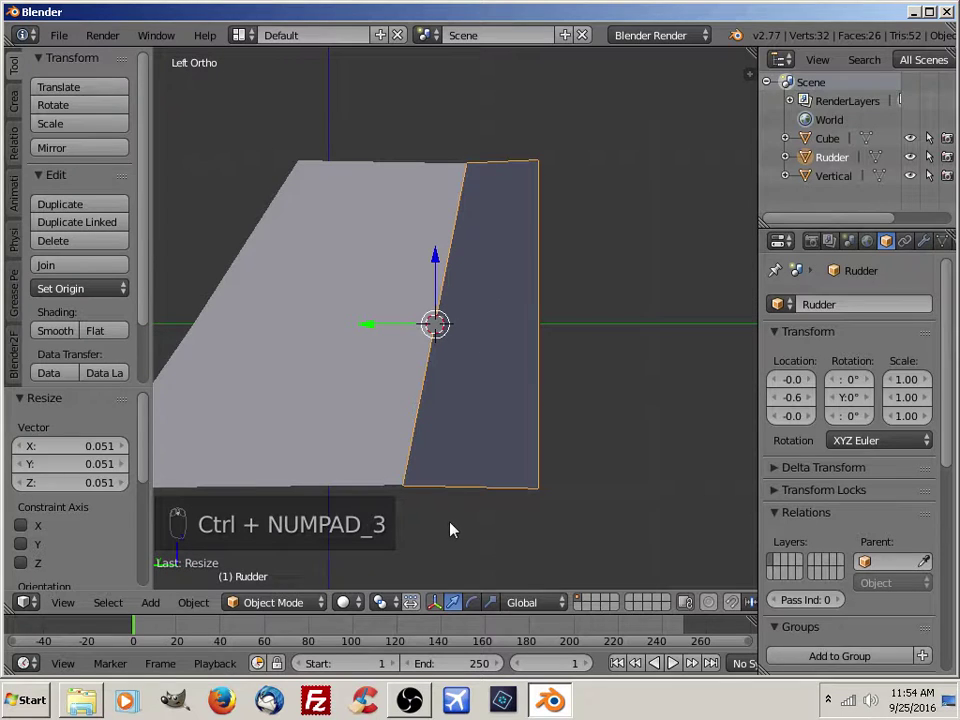
{"action": "key", "text": "Tab"}
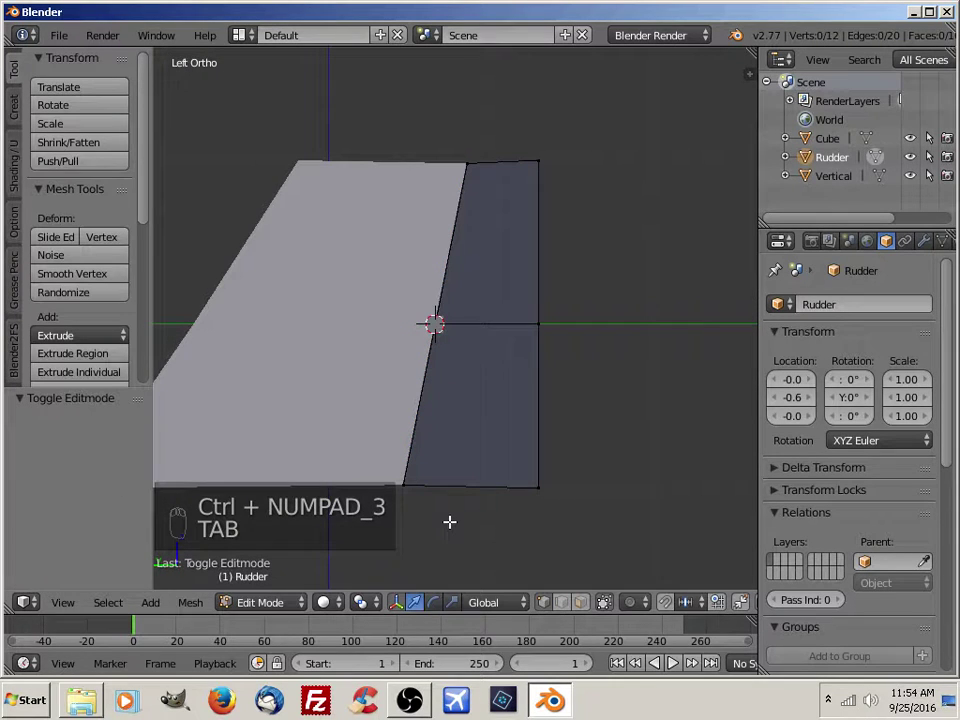
{"action": "left_click", "coordinate": [604, 602]}
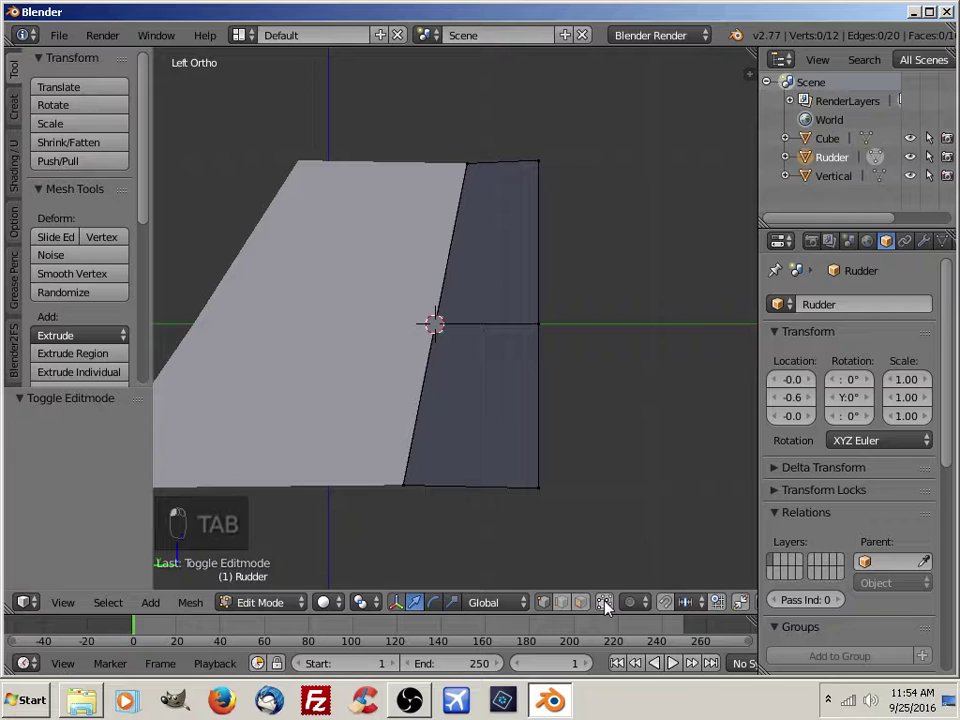
{"action": "middle_click_drag", "start_coordinate": [441, 461], "coordinate": [451, 509], "text": "shift"}
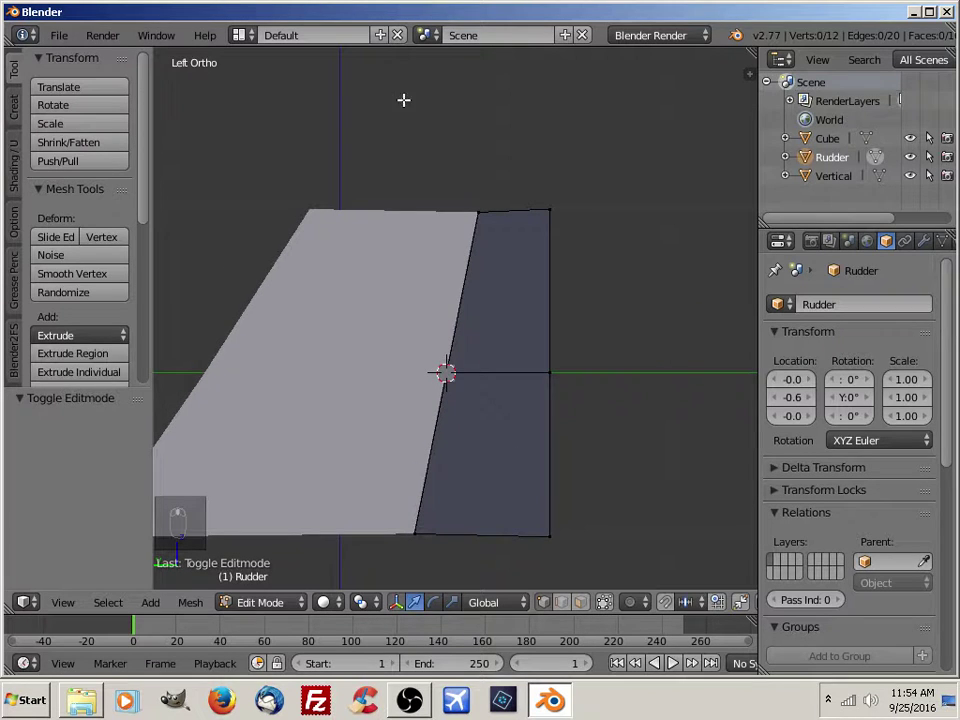
{"action": "key", "text": "a"}
{"action": "key", "text": "a"}
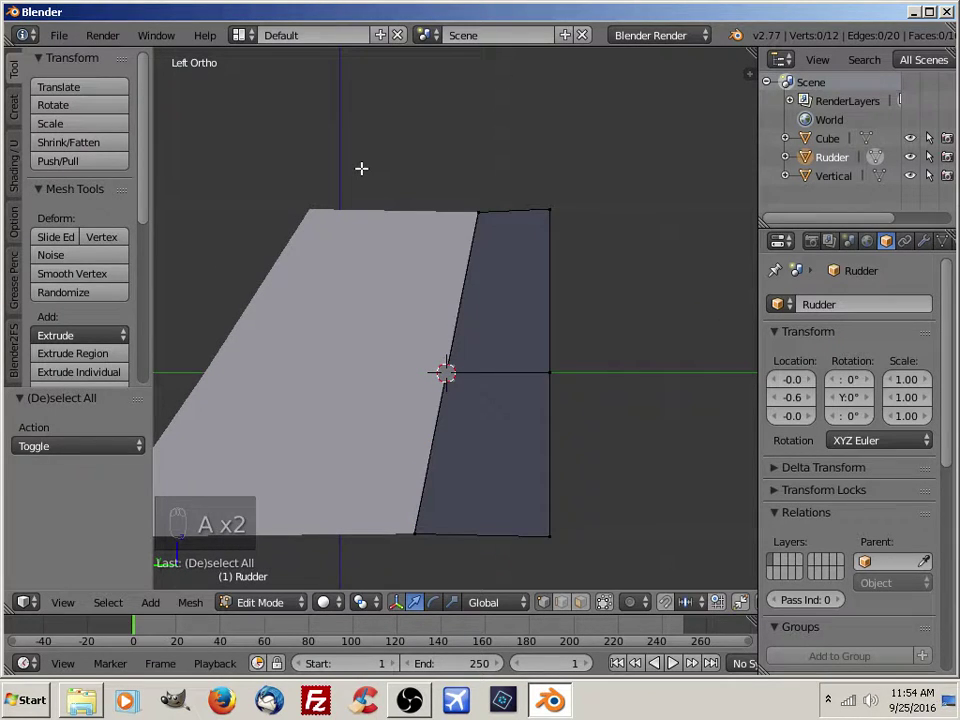
{"action": "key", "text": "b"}
{"action": "left_click_drag", "start_coordinate": [371, 133], "coordinate": [478, 579]}
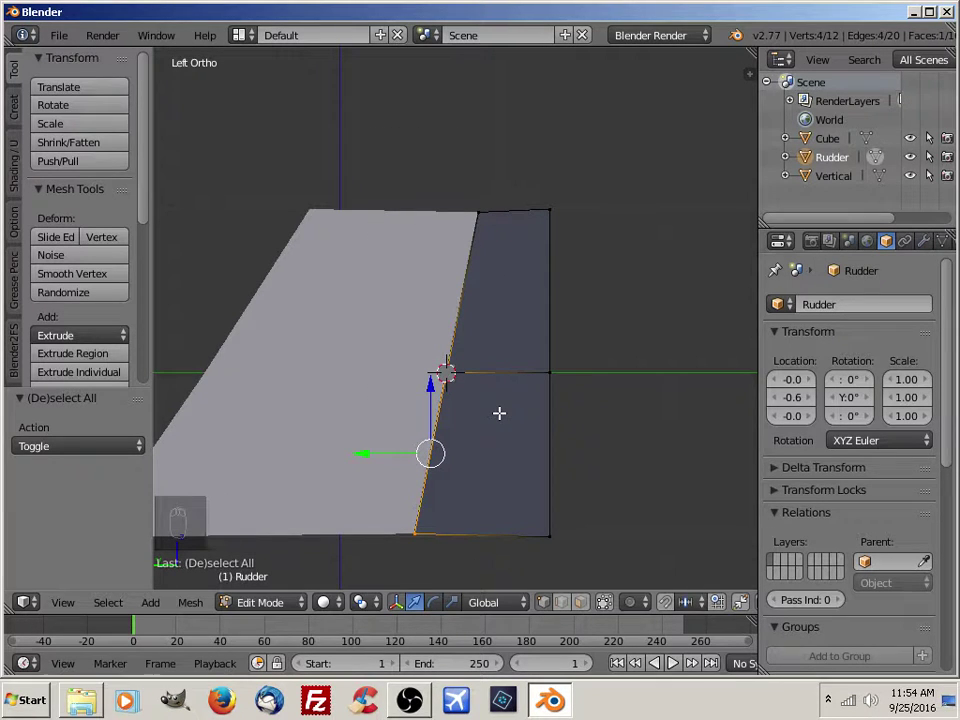
{"action": "key", "text": "shift+s"}
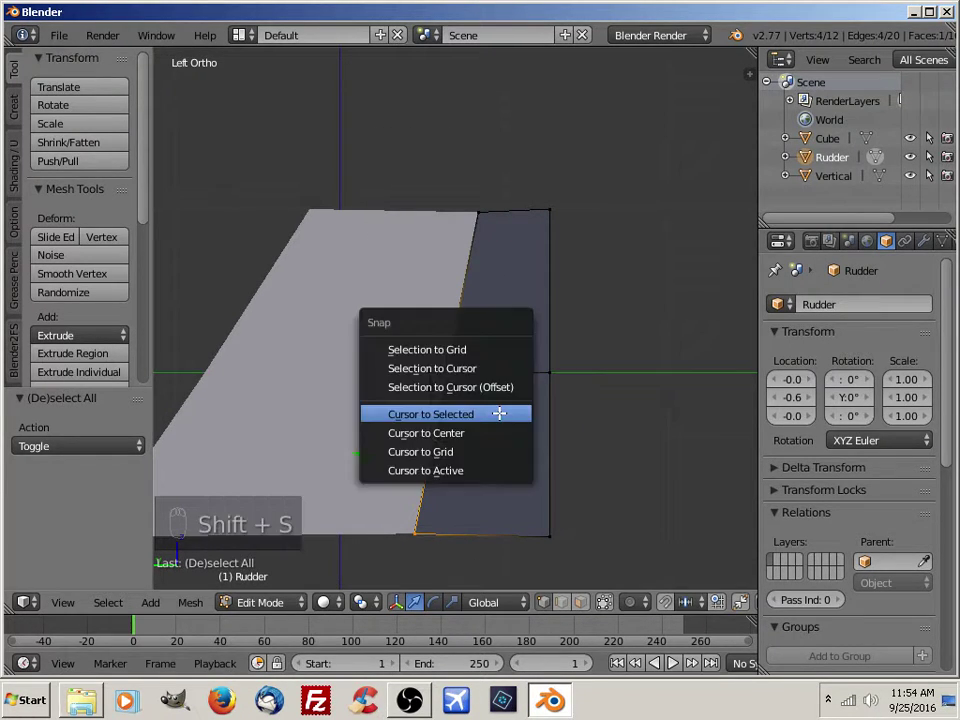
{"action": "left_click", "coordinate": [482, 413]}
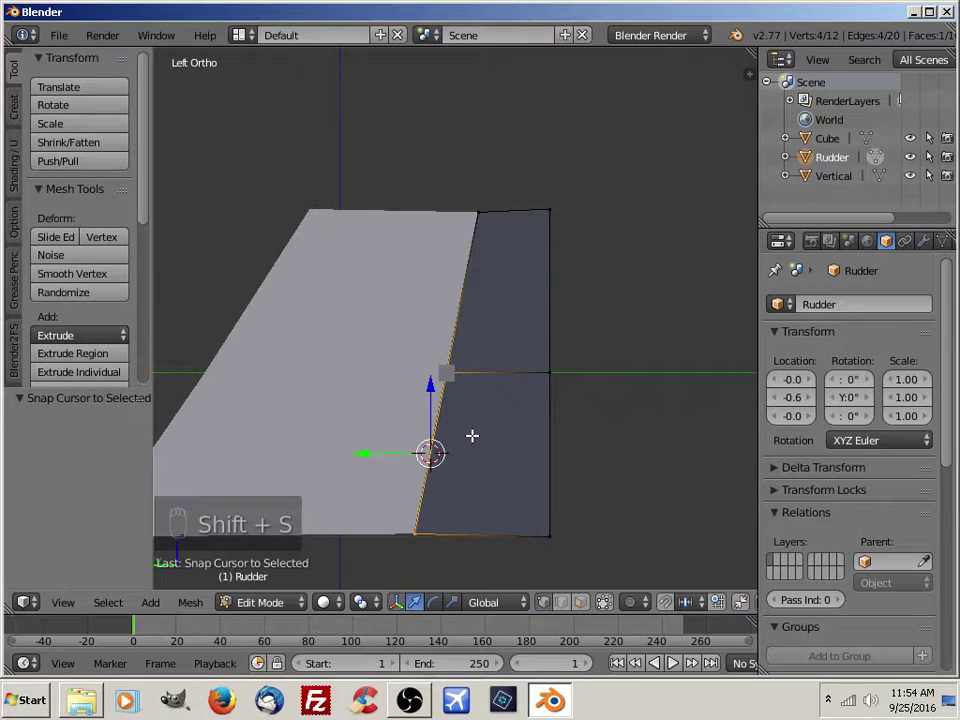
In left view, reselect the rudder's front edge vertices and snap the cursor to their centre
{"action": "mouse_move", "coordinate": [472, 439]}
{"action": "middle_mouse_down"}
{"action": "mouse_move", "coordinate": [495, 478]}
{"action": "mouse_move", "coordinate": [570, 536]}
{"action": "mouse_move", "coordinate": [647, 527]}
{"action": "mouse_move", "coordinate": [669, 499]}
{"action": "mouse_move", "coordinate": [566, 478]}
{"action": "mouse_move", "coordinate": [491, 478]}
{"action": "mouse_move", "coordinate": [433, 501]}
{"action": "mouse_move", "coordinate": [460, 493]}
{"action": "mouse_move", "coordinate": [491, 538]}
{"action": "mouse_move", "coordinate": [498, 490]}
{"action": "middle_mouse_up"}
{"action": "key", "text": "ctrl+KP_3"}
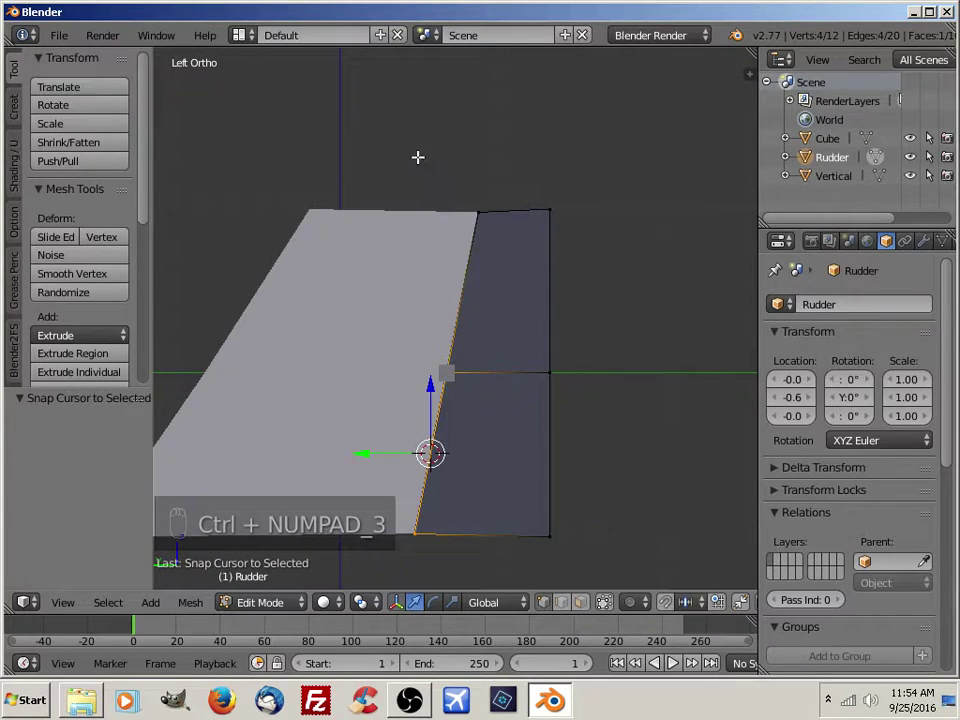
{"action": "key", "text": "a"}
{"action": "key", "text": "b"}
{"action": "left_click_drag", "start_coordinate": [373, 117], "coordinate": [500, 509]}
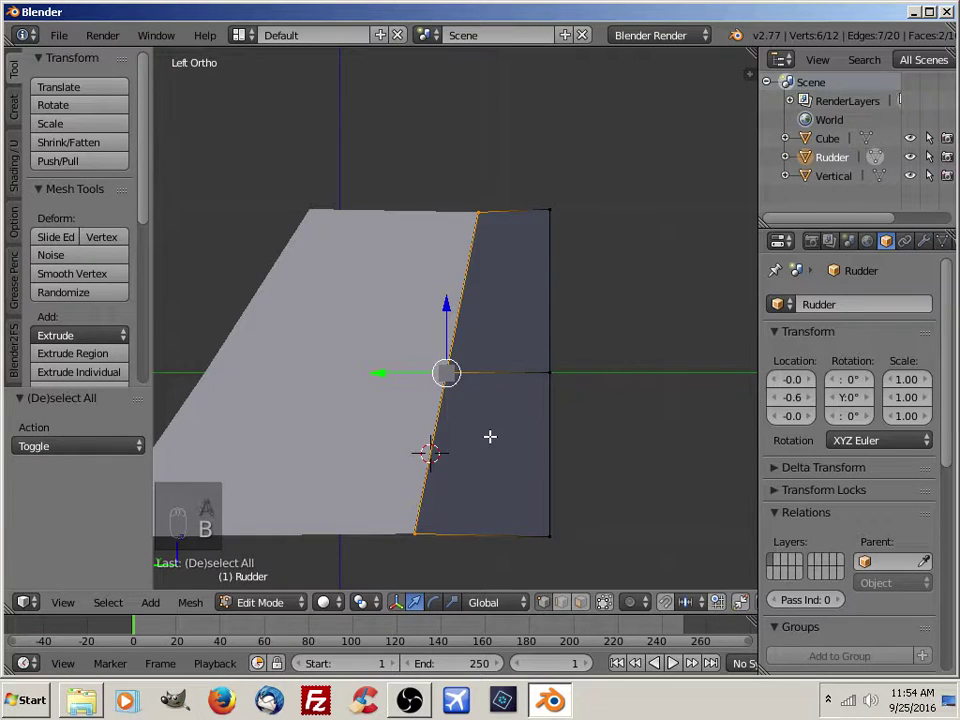
{"action": "key", "text": "shift+s"}
{"action": "left_click", "coordinate": [431, 440]}
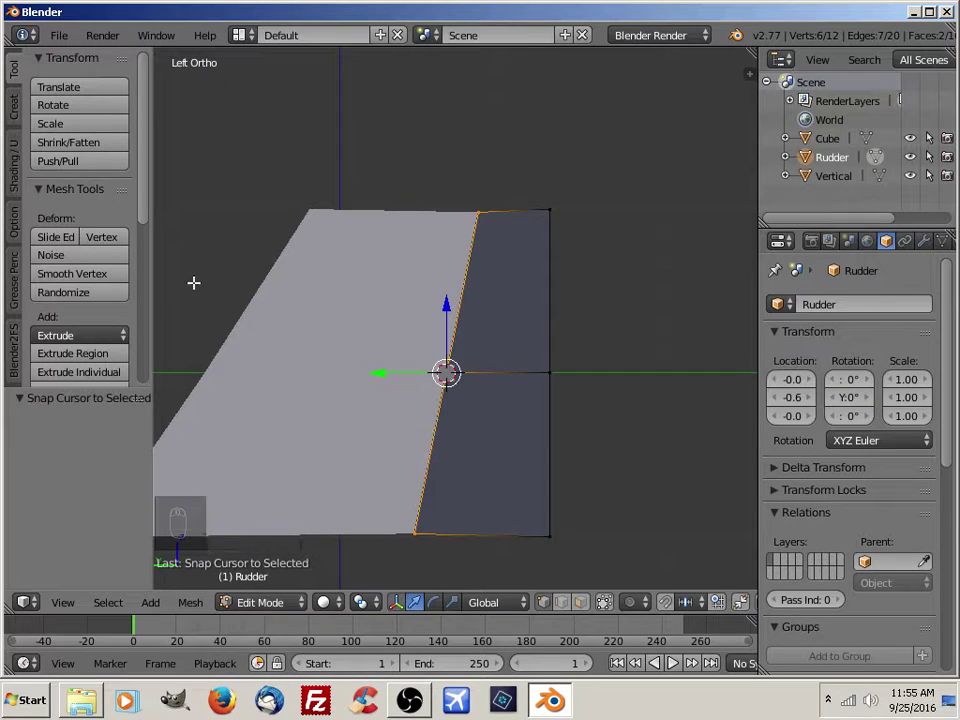
Return to Object Mode and set the Rudder's origin to the 3D cursor
{"action": "key", "text": "Tab"}
{"action": "left_click", "coordinate": [67, 289]}
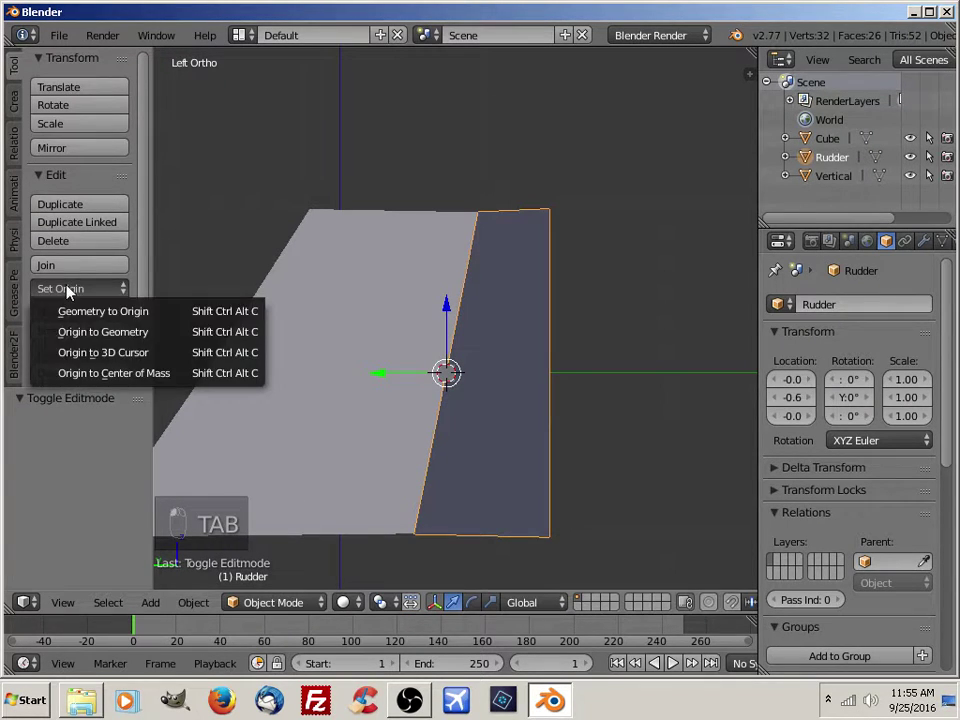
{"action": "left_click", "coordinate": [102, 352]}
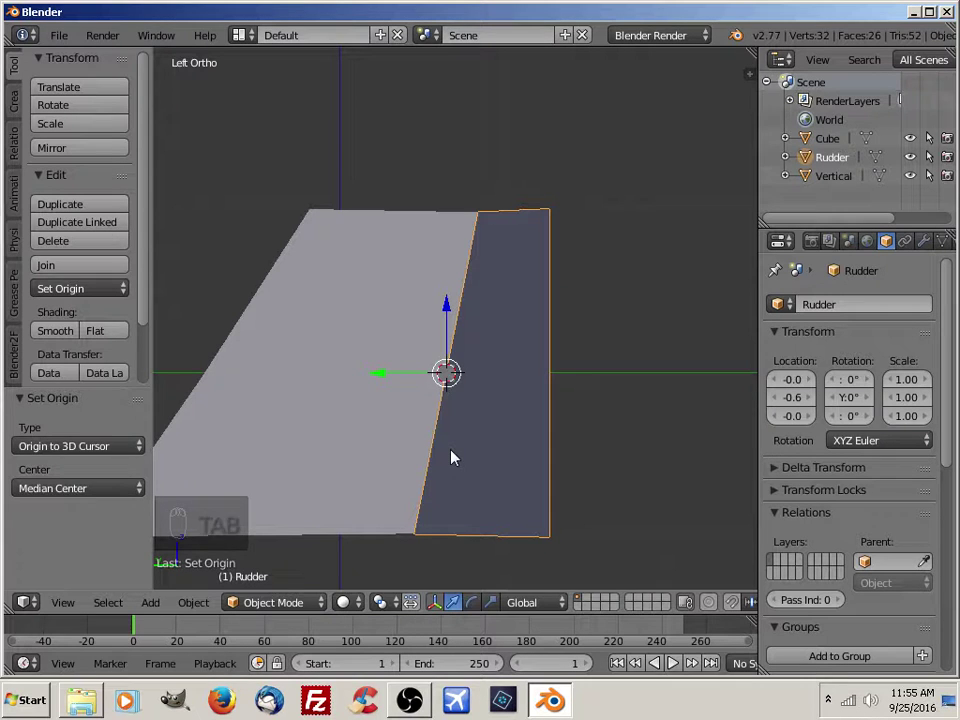
Inspect the rudder mesh in Edit Mode, then go back to Object Mode
{"action": "key", "text": "Tab"}
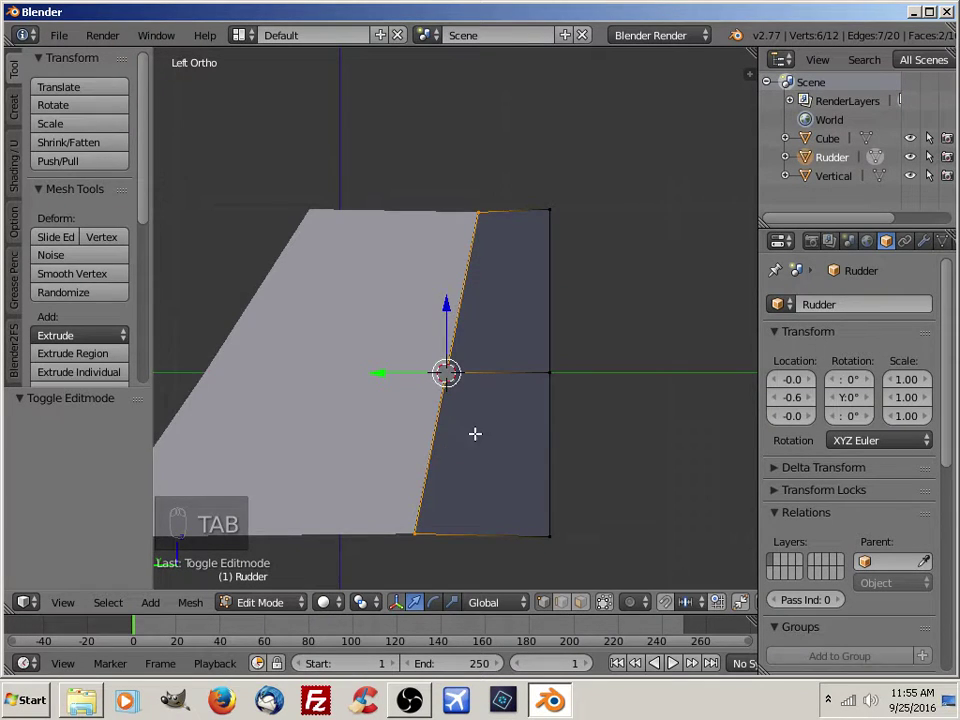
{"action": "middle_click_drag", "start_coordinate": [475, 433], "coordinate": [447, 493]}
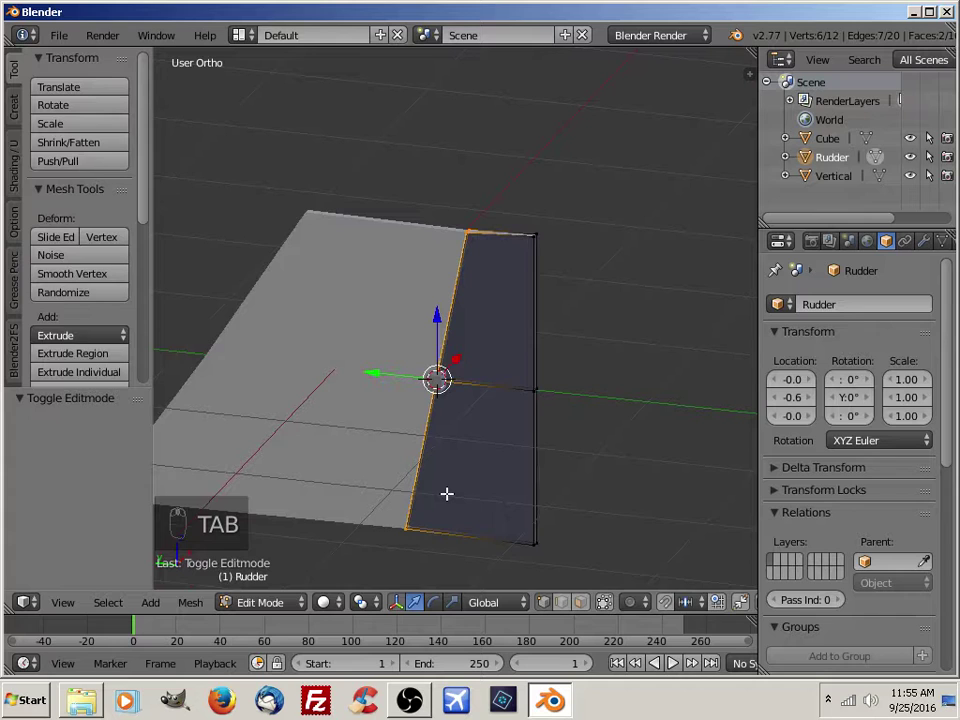
{"action": "key", "text": "Tab"}
{"action": "left_click", "coordinate": [439, 382]}
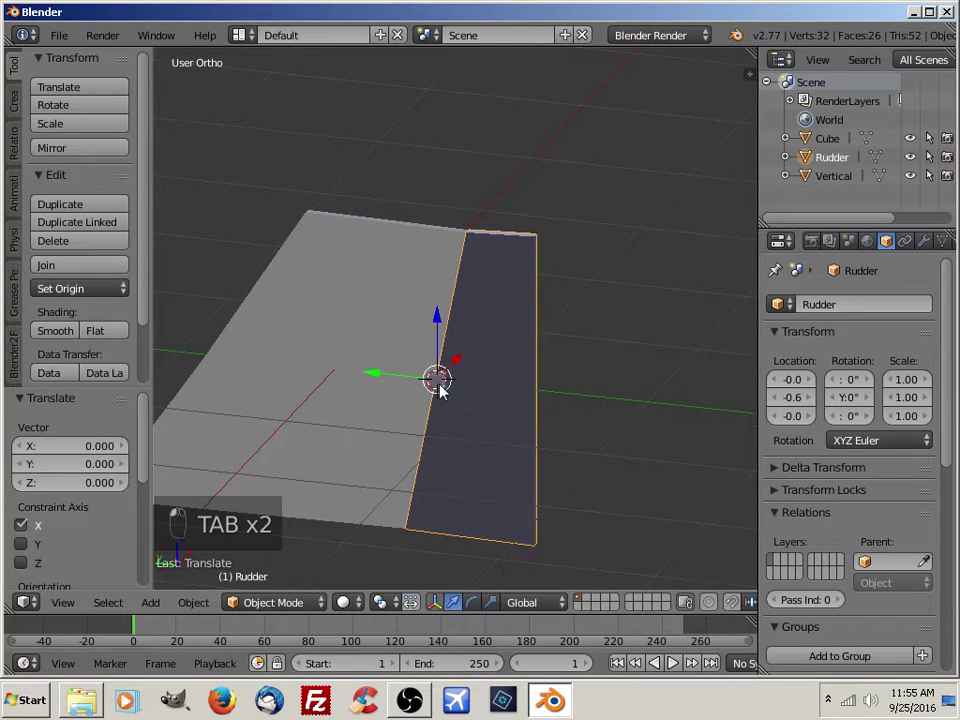
{"action": "scroll", "coordinate": [440, 390], "scroll_direction": "up", "scroll_amount": 4}
{"action": "scroll", "coordinate": [470, 391], "scroll_direction": "down", "scroll_amount": 3, "text": "shift"}
Select the small cube and move it to the 3D cursor at the hinge point
{"action": "right_click", "coordinate": [418, 350]}
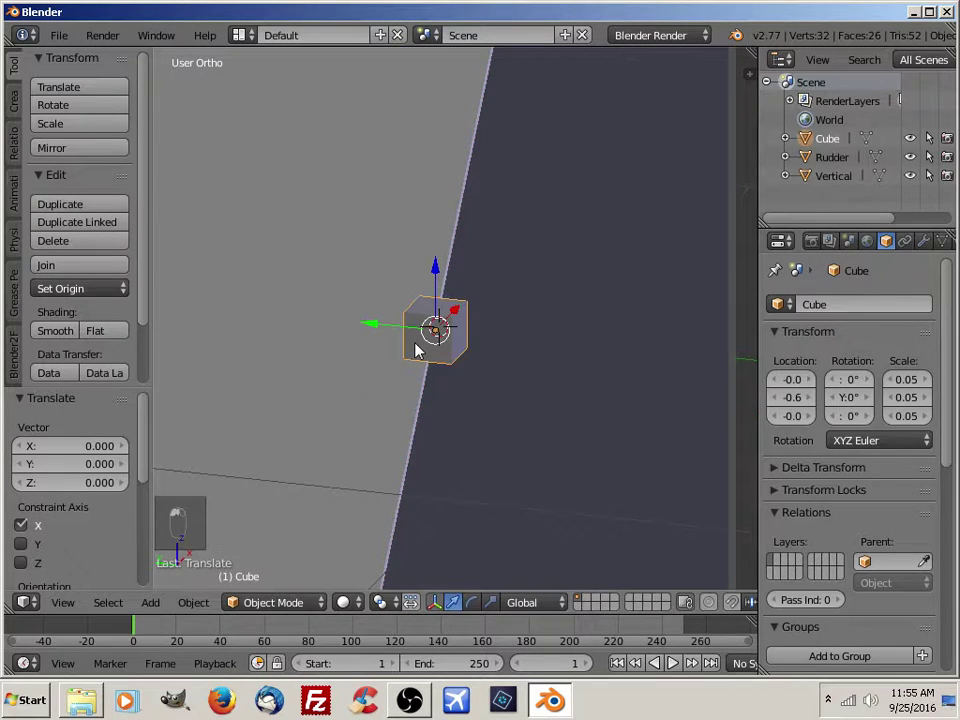
{"action": "key", "text": "shift+s"}
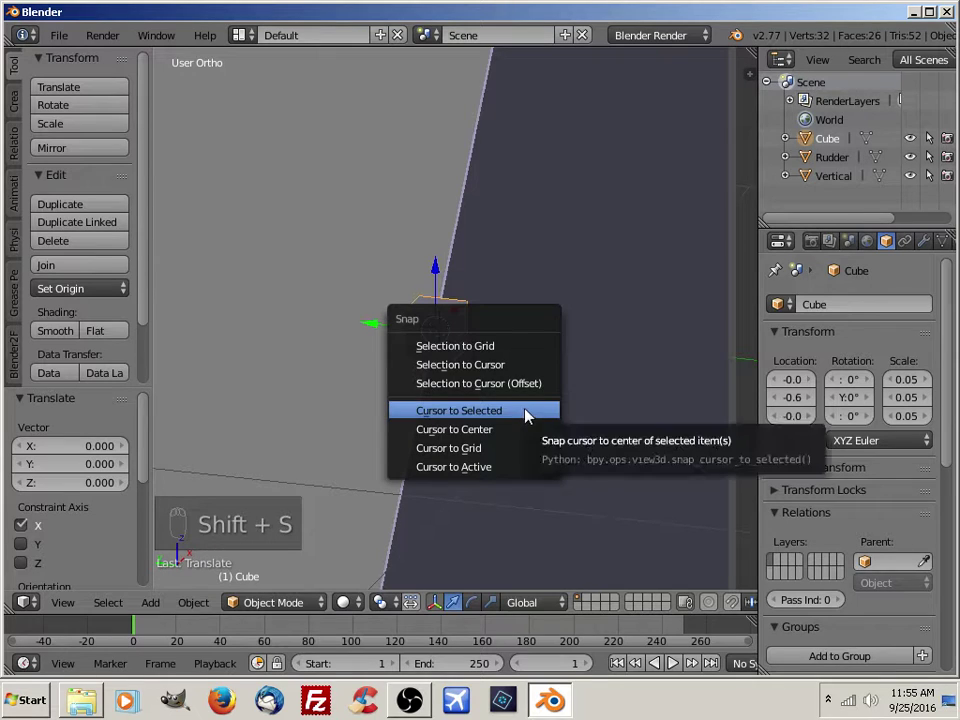
{"action": "left_click", "coordinate": [489, 367]}
{"action": "middle_click_drag", "start_coordinate": [502, 430], "coordinate": [455, 529]}
In top view, scale the cube to 0.02 along X and 0.02 along Y
{"action": "key", "text": "KP_7"}
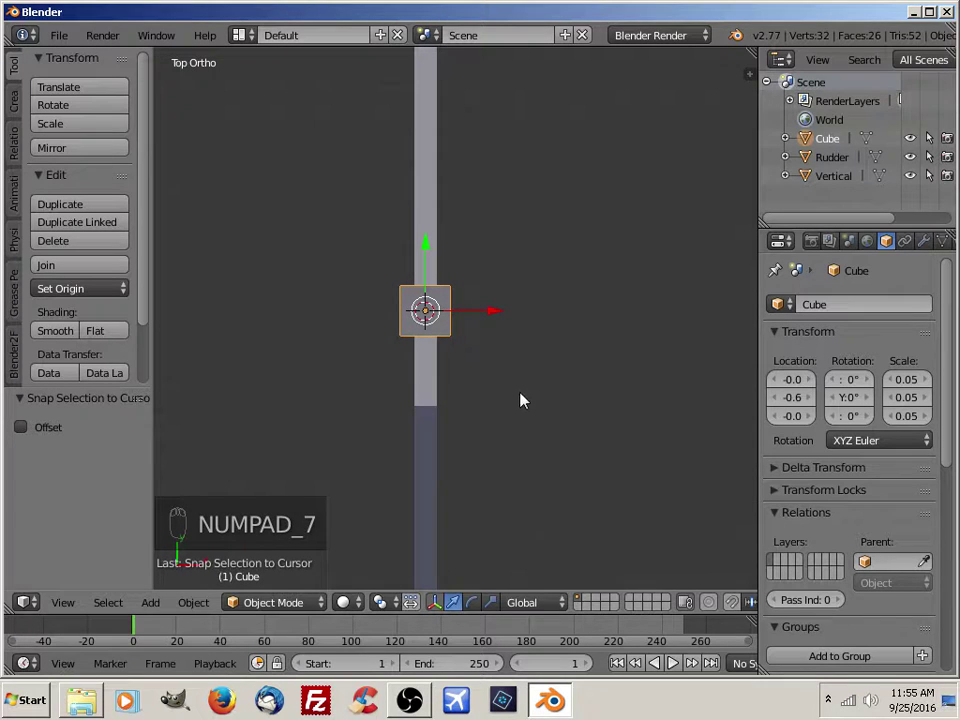
{"action": "key", "text": "s"}
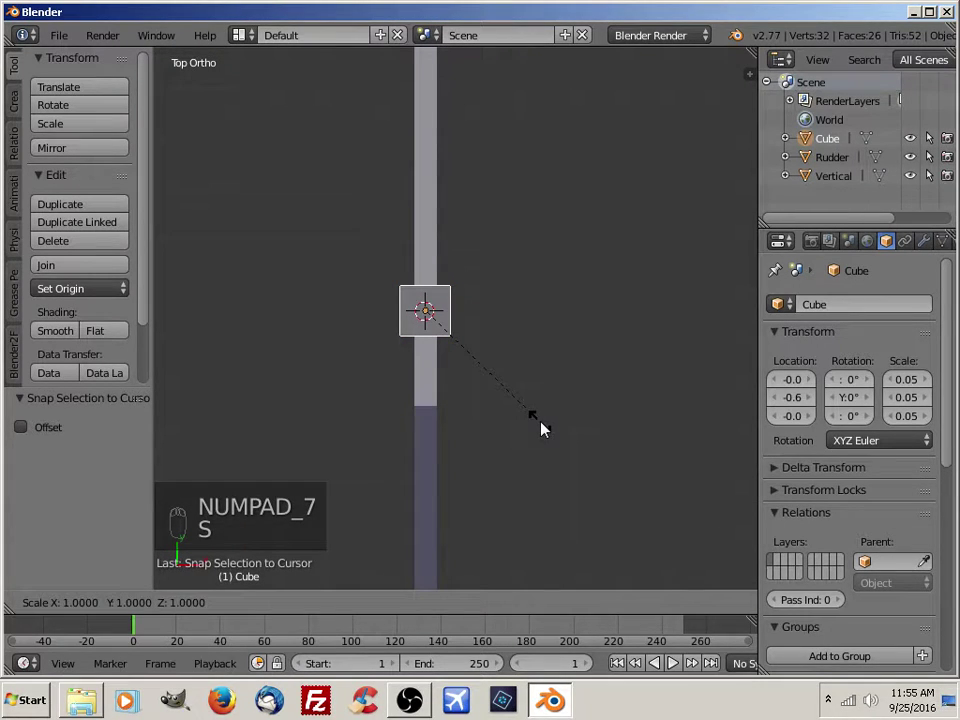
{"action": "key", "text": "x"}
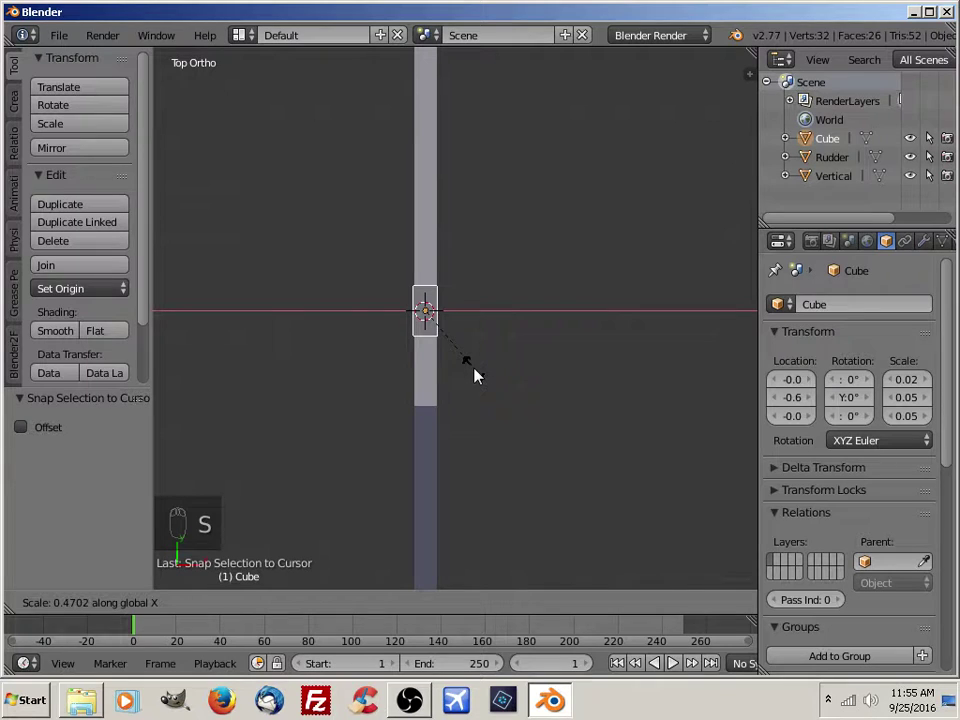
{"action": "left_click", "coordinate": [472, 374]}
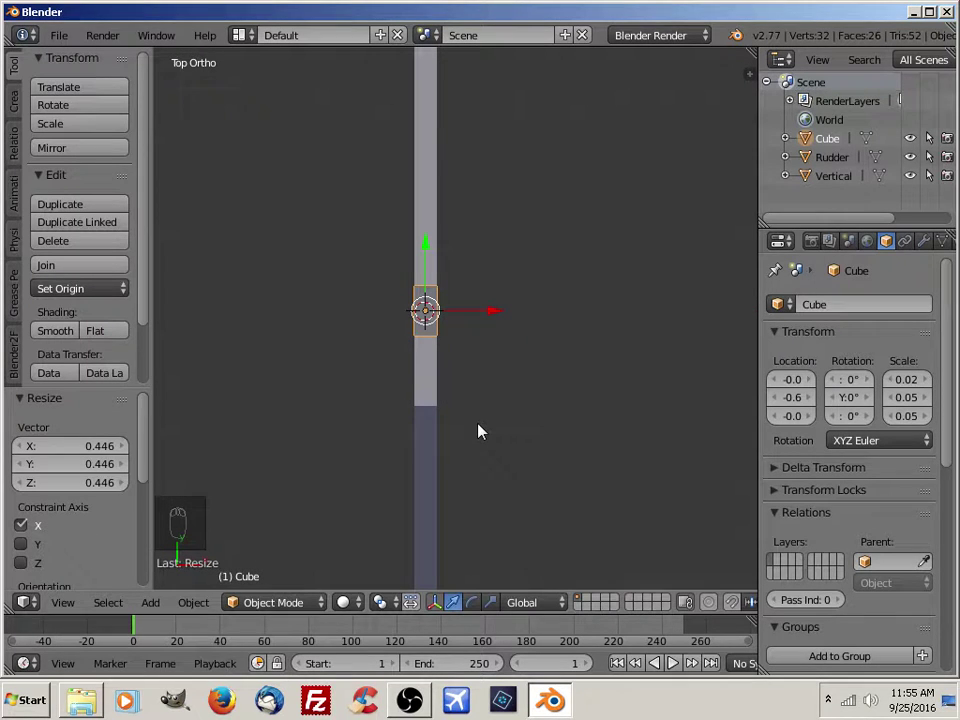
{"action": "key", "text": "s"}
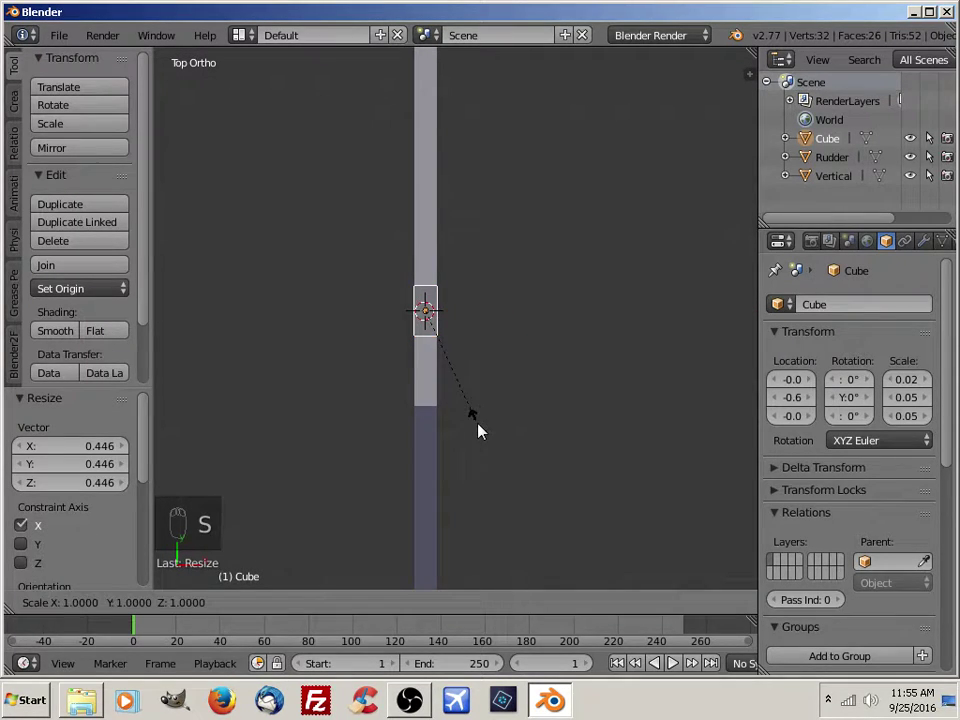
{"action": "key", "text": "y"}
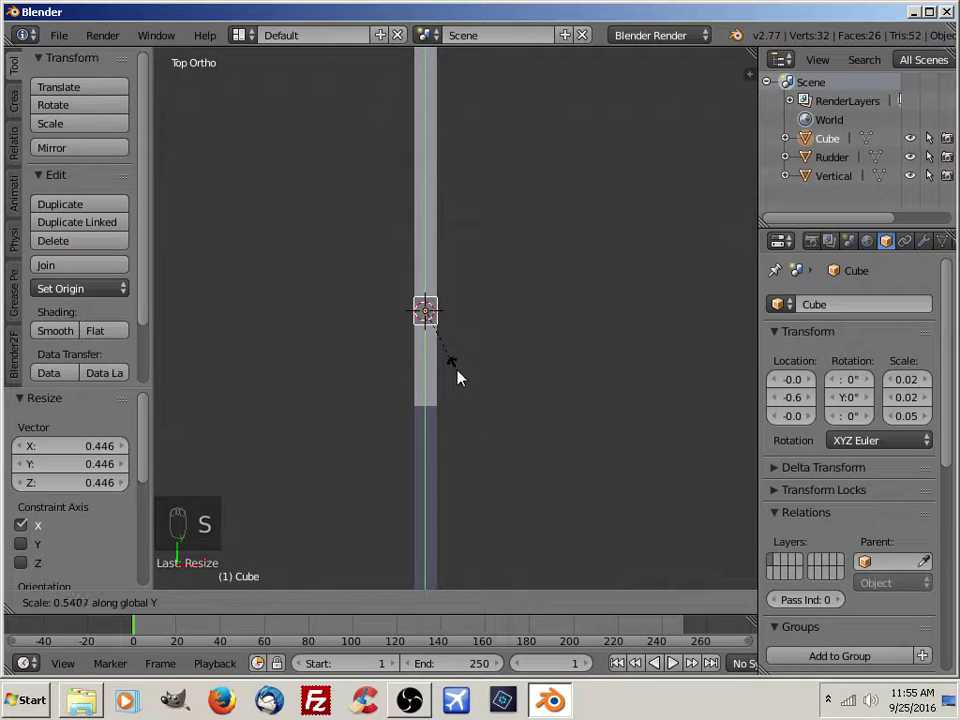
{"action": "left_click", "coordinate": [456, 377]}
In left view, stretch the cube along Z to 0.63 into a tall hinge bar
{"action": "middle_click_drag", "start_coordinate": [448, 463], "coordinate": [630, 332]}
{"action": "key", "text": "ctrl+KP_3"}
{"action": "scroll", "coordinate": [634, 333], "scroll_direction": "down", "scroll_amount": 3}
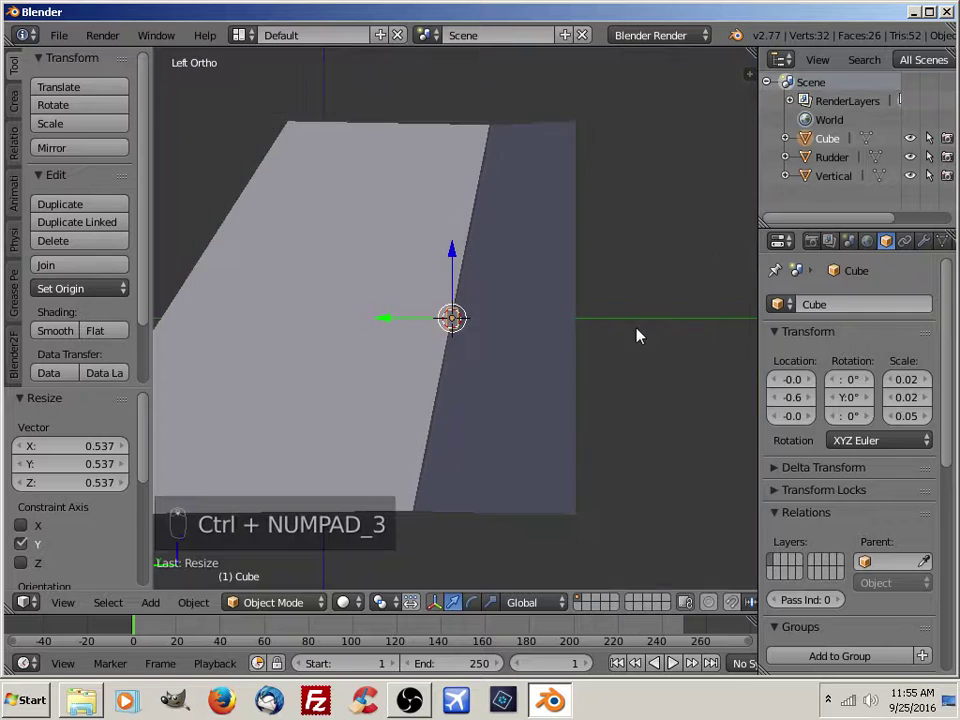
{"action": "key", "text": "s"}
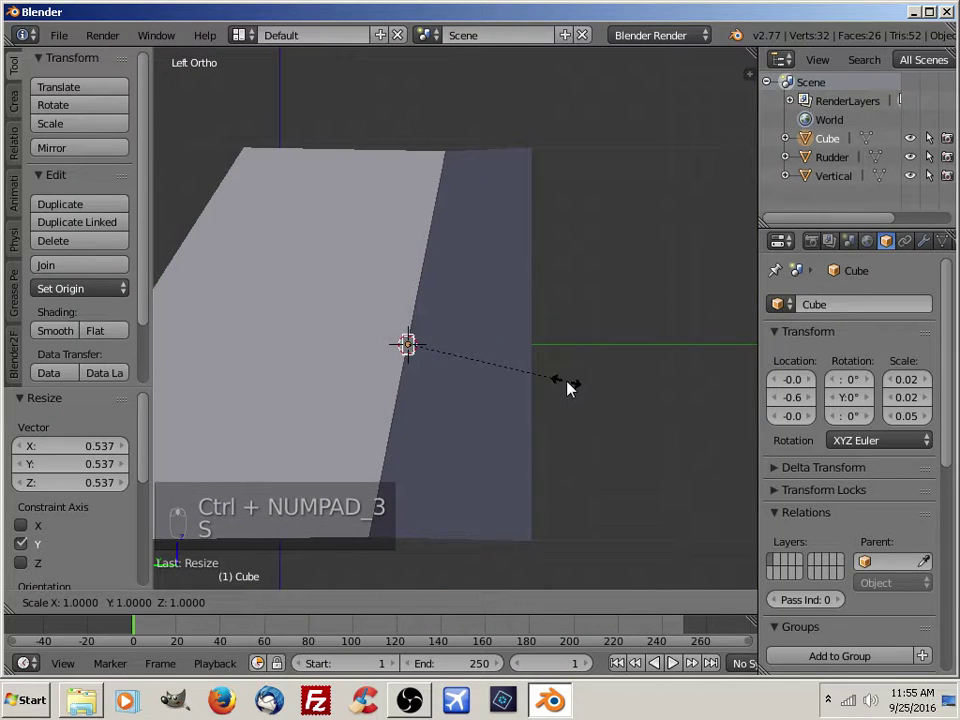
{"action": "key", "text": "z"}
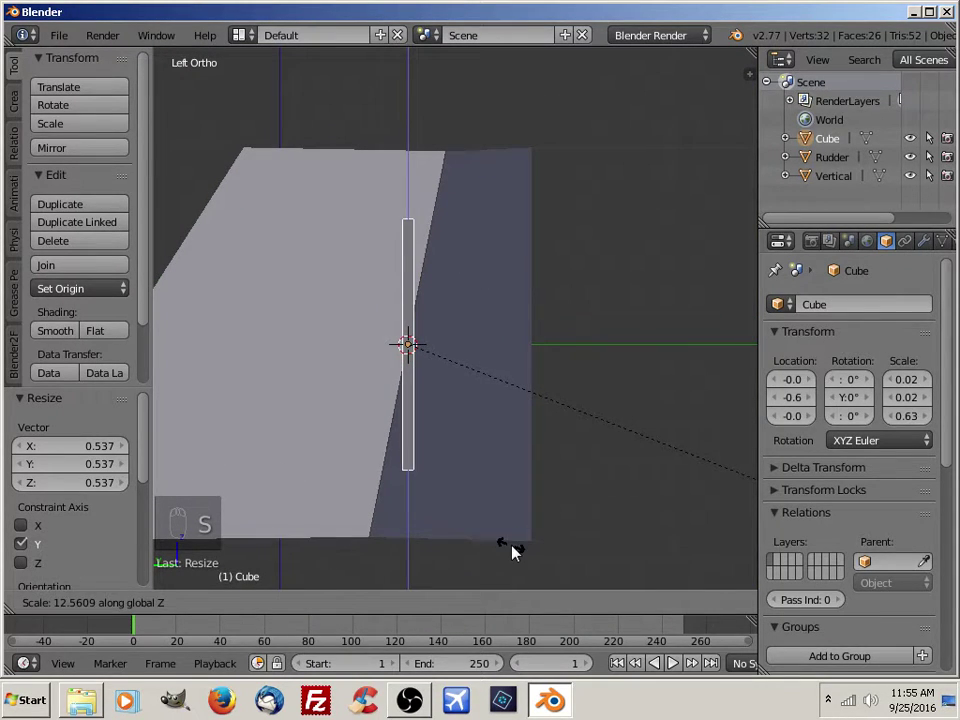
{"action": "left_click", "coordinate": [512, 551]}
{"action": "middle_click_drag", "start_coordinate": [449, 399], "coordinate": [422, 372], "text": "shift"}
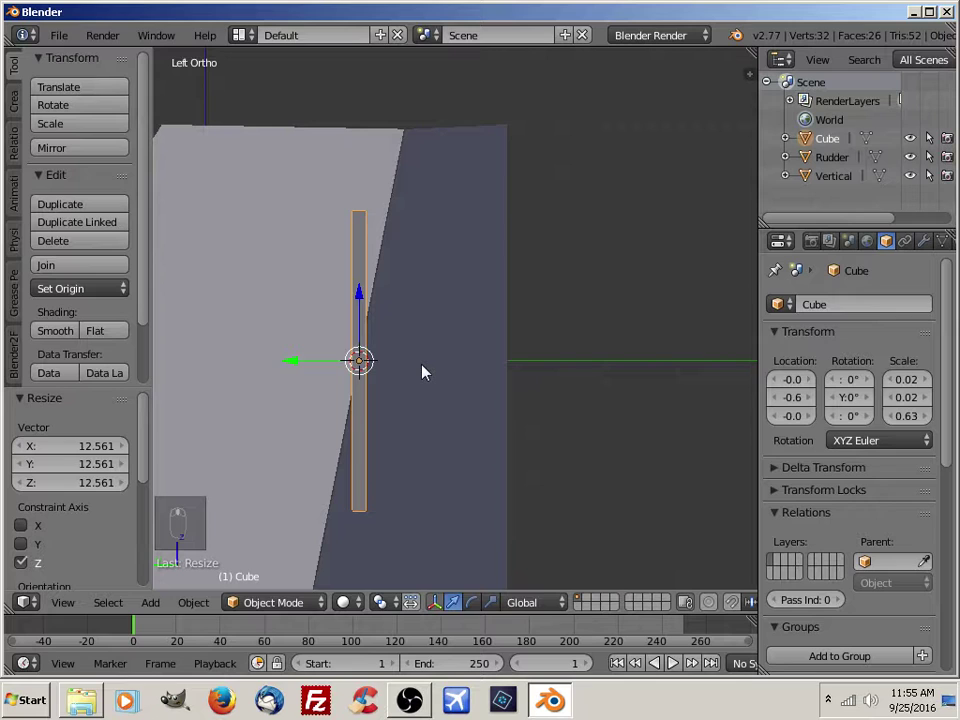
Apply the bar's scale with Ctrl+A so it reads 1.00
{"action": "key", "text": "shift+s"}
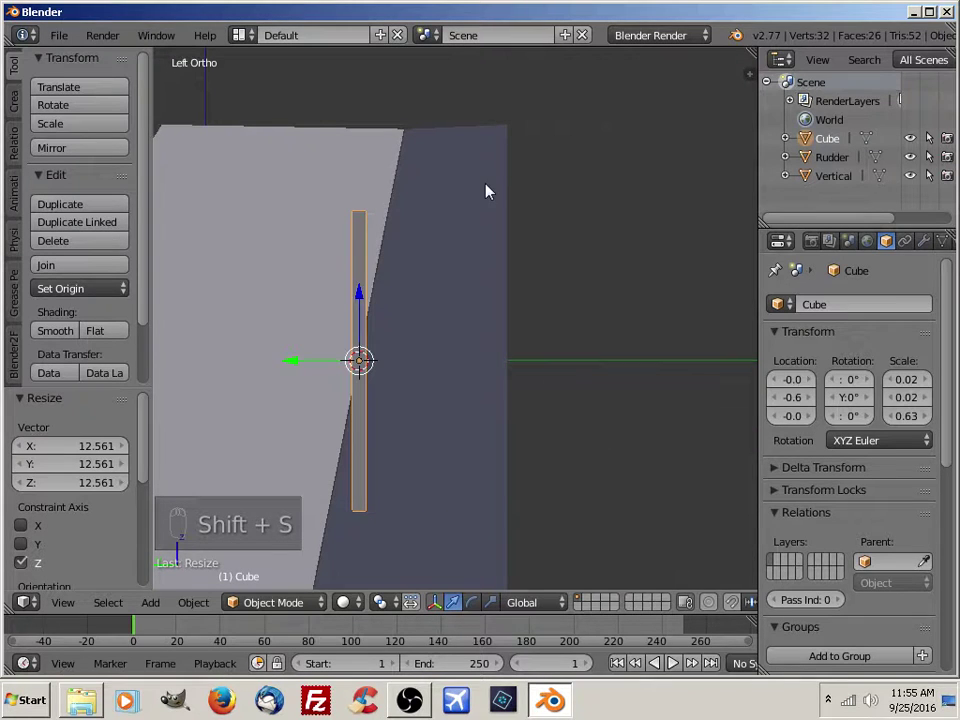
{"action": "key", "text": "ctrl+a"}
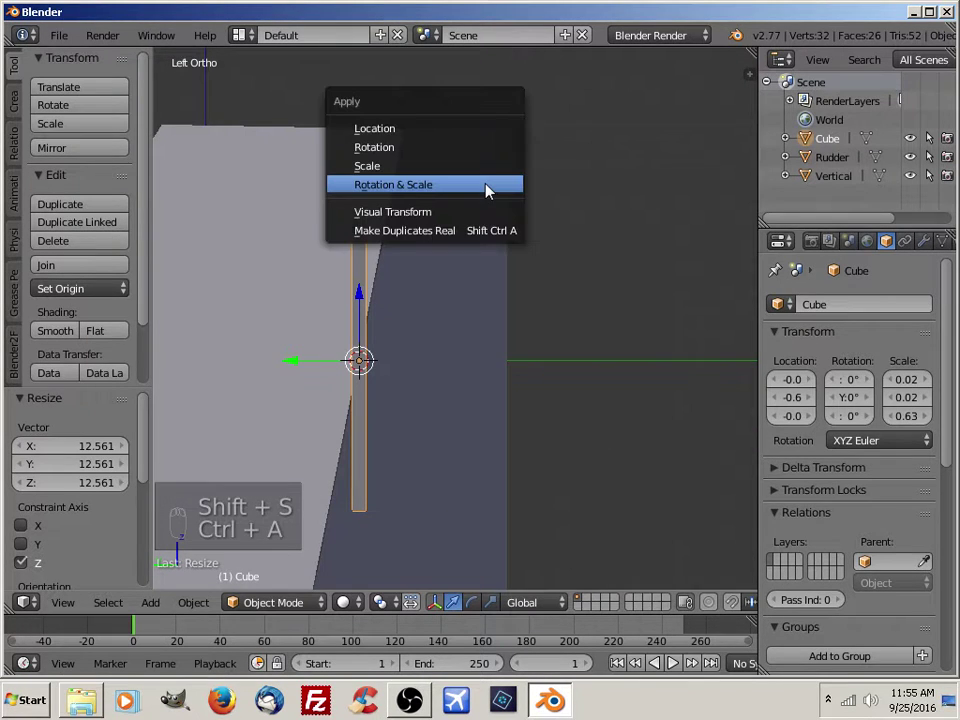
{"action": "left_click", "coordinate": [391, 167]}
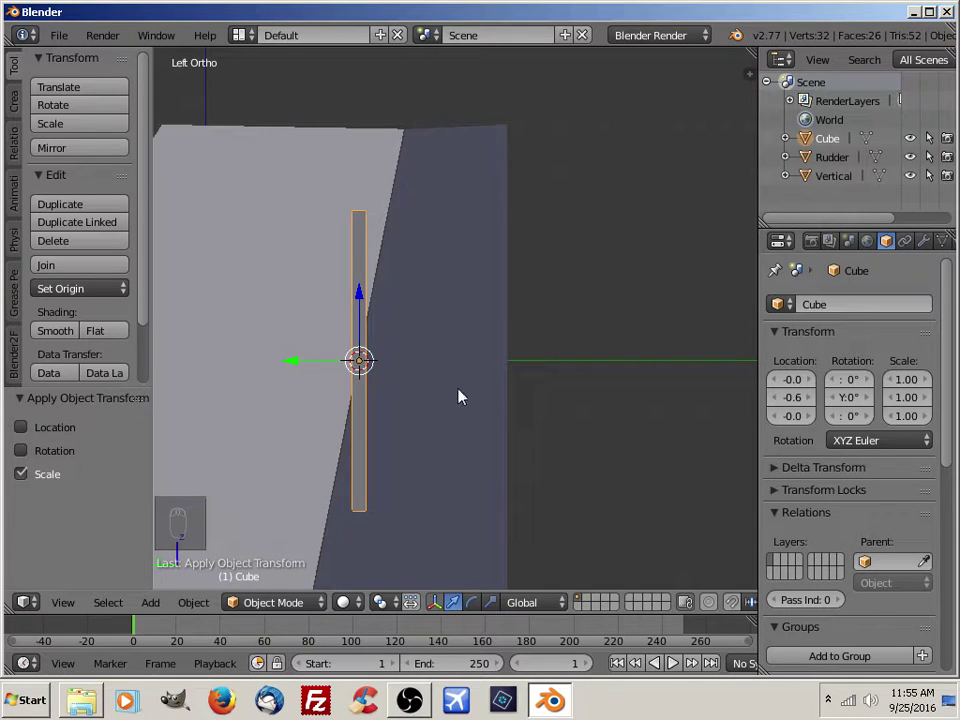
{"action": "middle_click_drag", "start_coordinate": [455, 424], "coordinate": [548, 373], "text": "shift"}
{"action": "scroll", "coordinate": [542, 364], "scroll_direction": "up", "scroll_amount": 1}
{"action": "scroll", "coordinate": [553, 360], "scroll_direction": "down", "scroll_amount": 2, "text": "shift"}
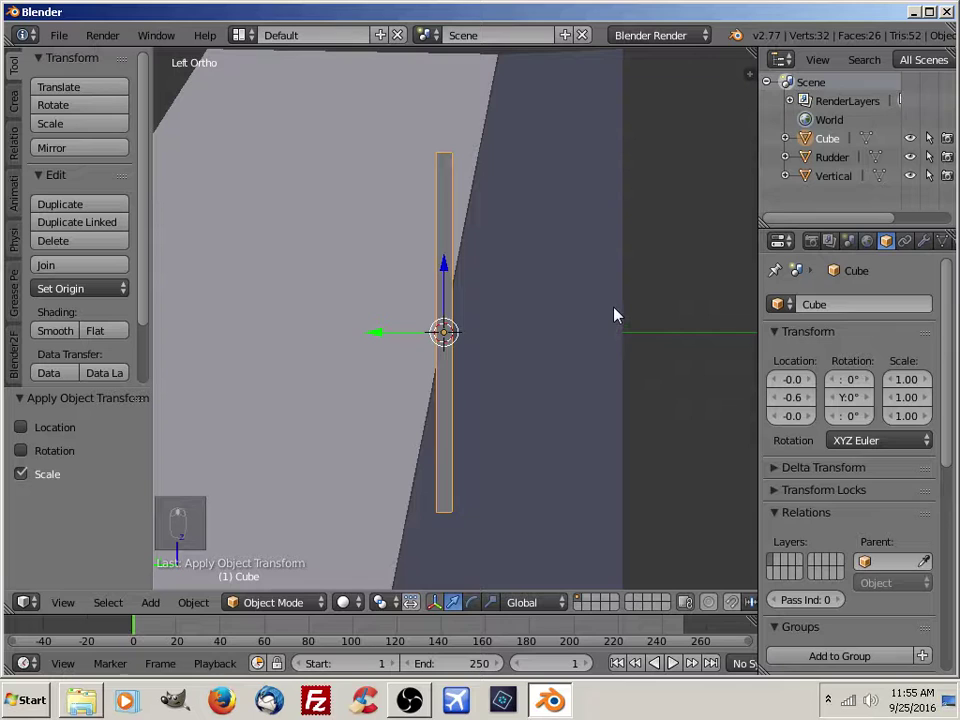
Rotate the bar about 10.8° around the X axis to follow the slanted hinge
{"action": "key", "text": "r"}
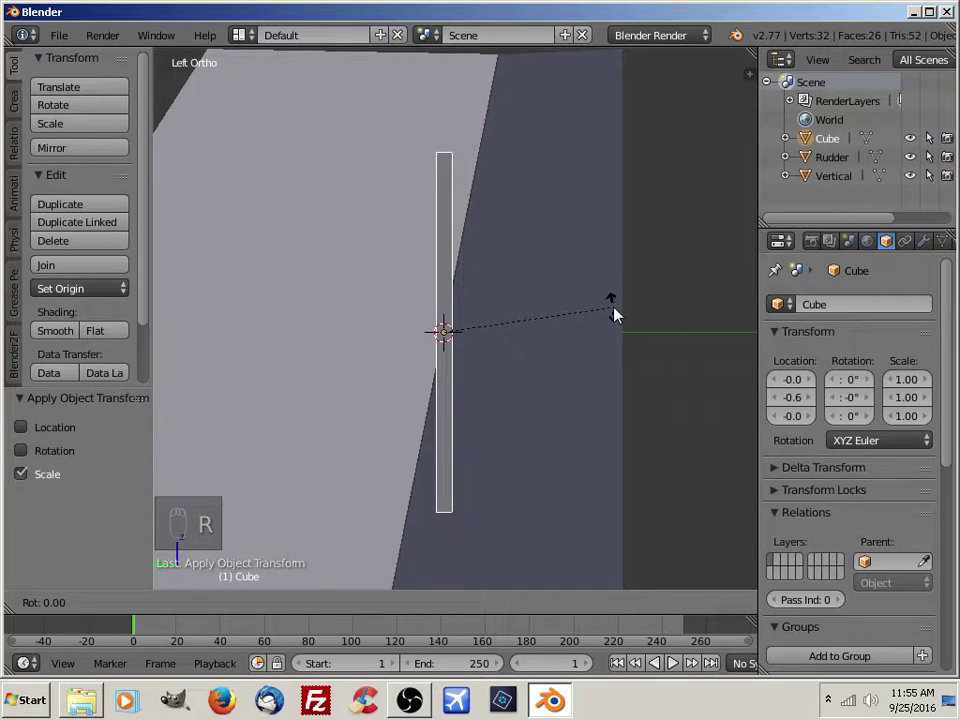
{"action": "key", "text": "x"}
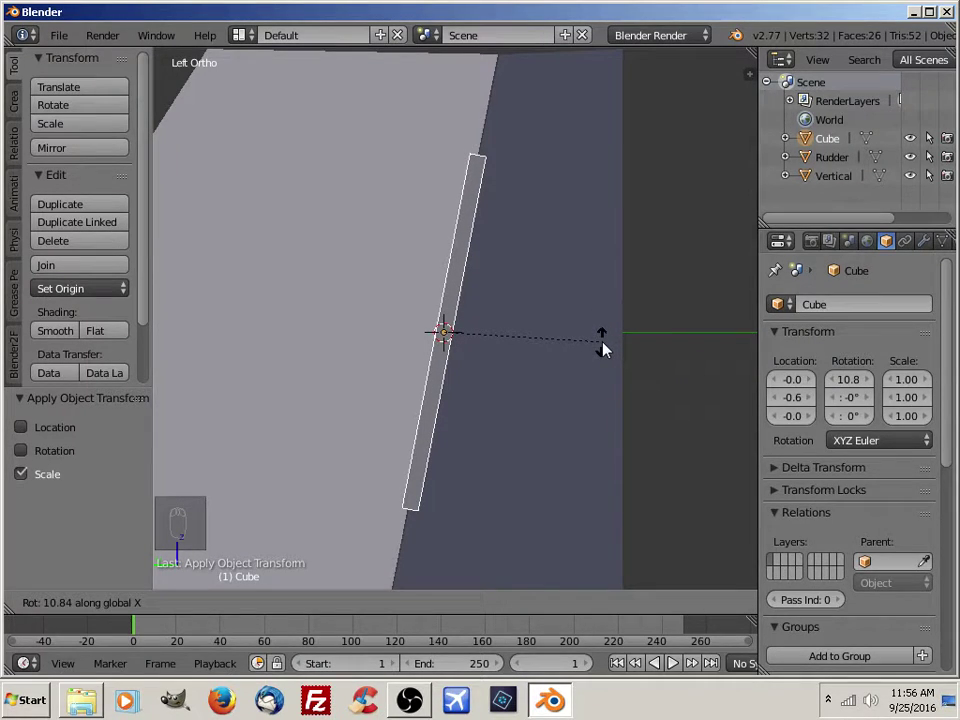
{"action": "left_click", "coordinate": [603, 348]}
{"action": "middle_click_drag", "start_coordinate": [570, 328], "coordinate": [541, 361]}
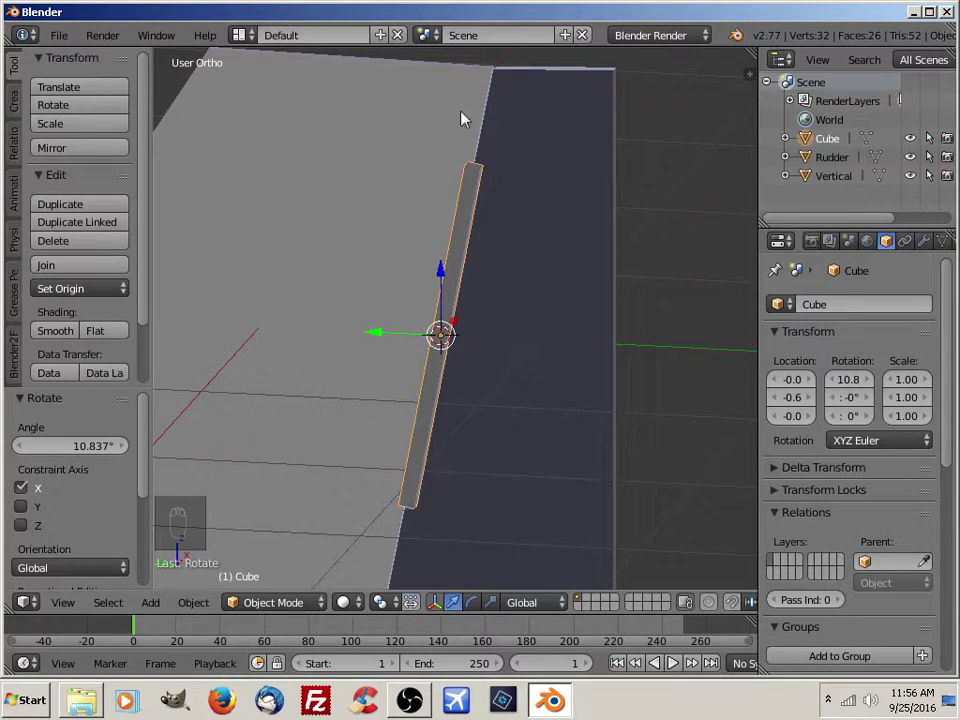
Duplicate the tilted bar in place as Cube.001, move it to another layer, and show both layers
{"action": "key", "text": "shift+d"}
{"action": "left_click", "coordinate": [563, 457]}
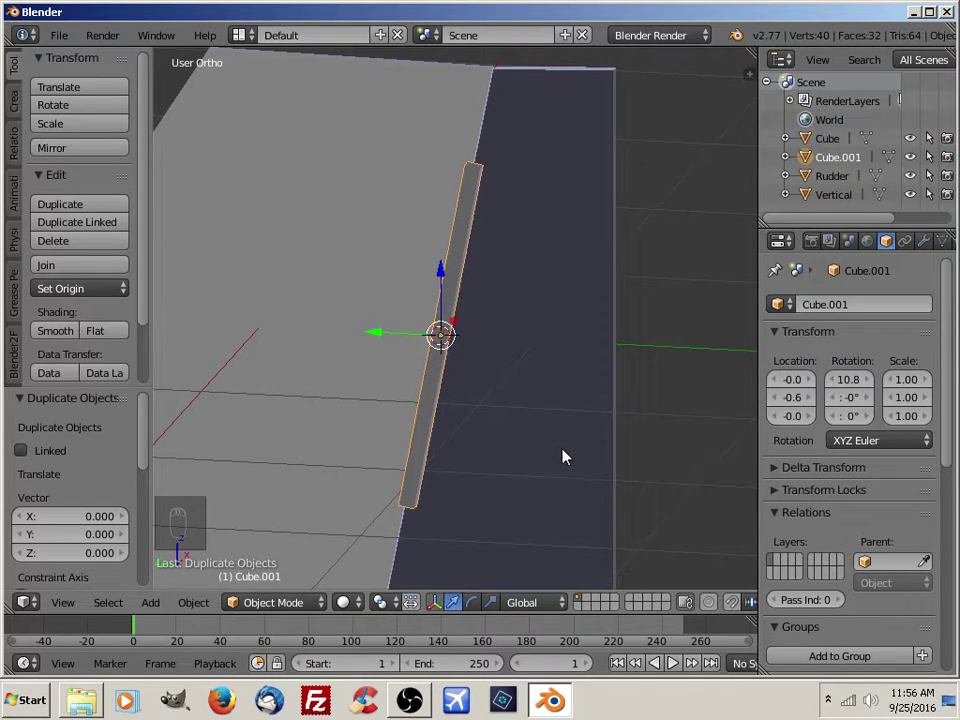
{"action": "key", "text": "m"}
{"action": "left_click", "coordinate": [836, 498]}
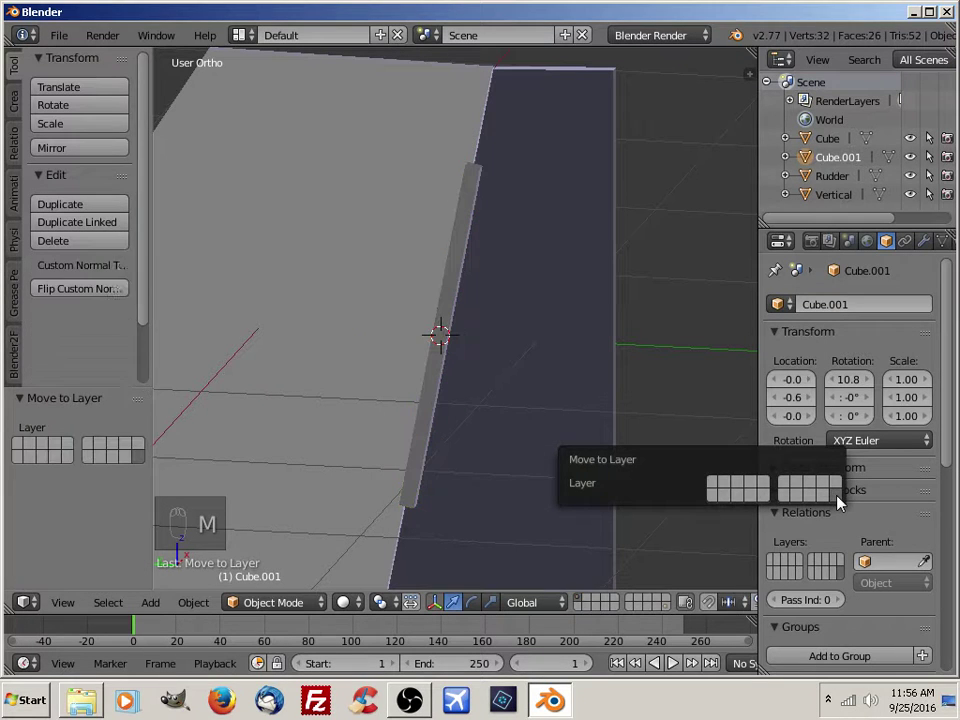
{"action": "left_click", "coordinate": [665, 607]}
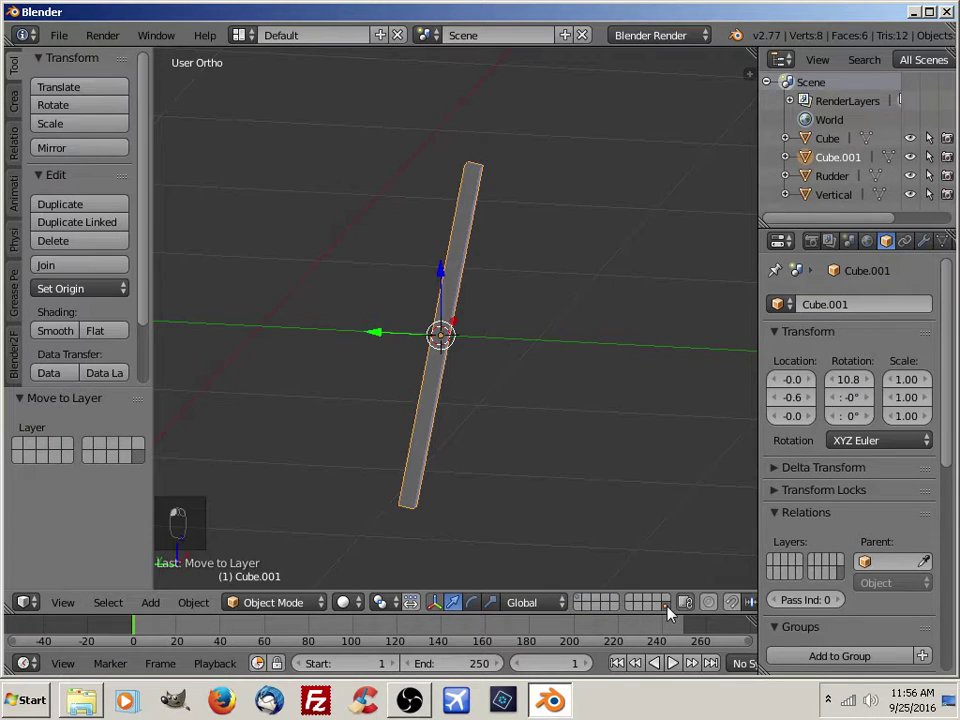
{"action": "key", "text": "shift+1"}
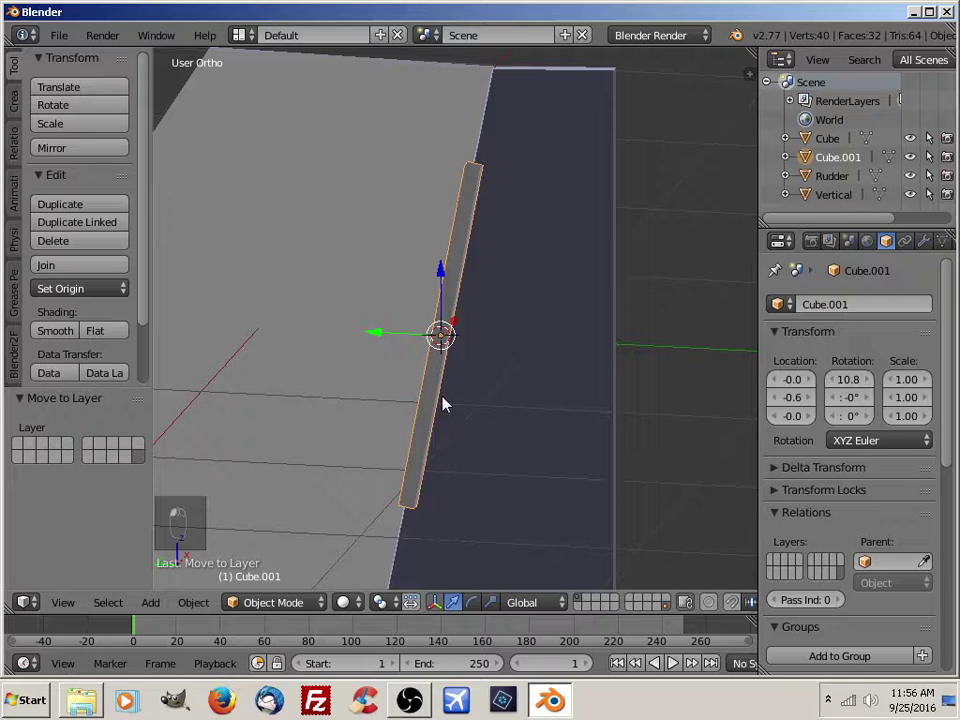
{"action": "mouse_move", "coordinate": [508, 384]}
{"action": "middle_mouse_down"}
{"action": "mouse_move", "coordinate": [514, 450]}
{"action": "mouse_move", "coordinate": [521, 375]}
{"action": "middle_mouse_up"}
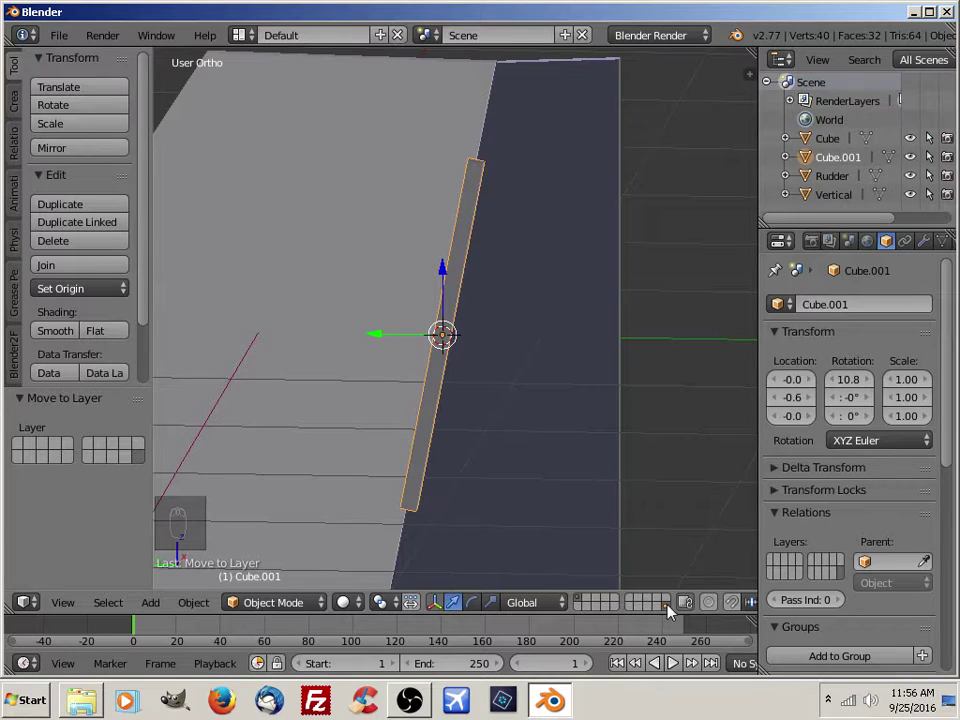
Rename the duplicate Cube.001 to 'RudderTransform'
{"action": "left_click", "coordinate": [857, 302]}
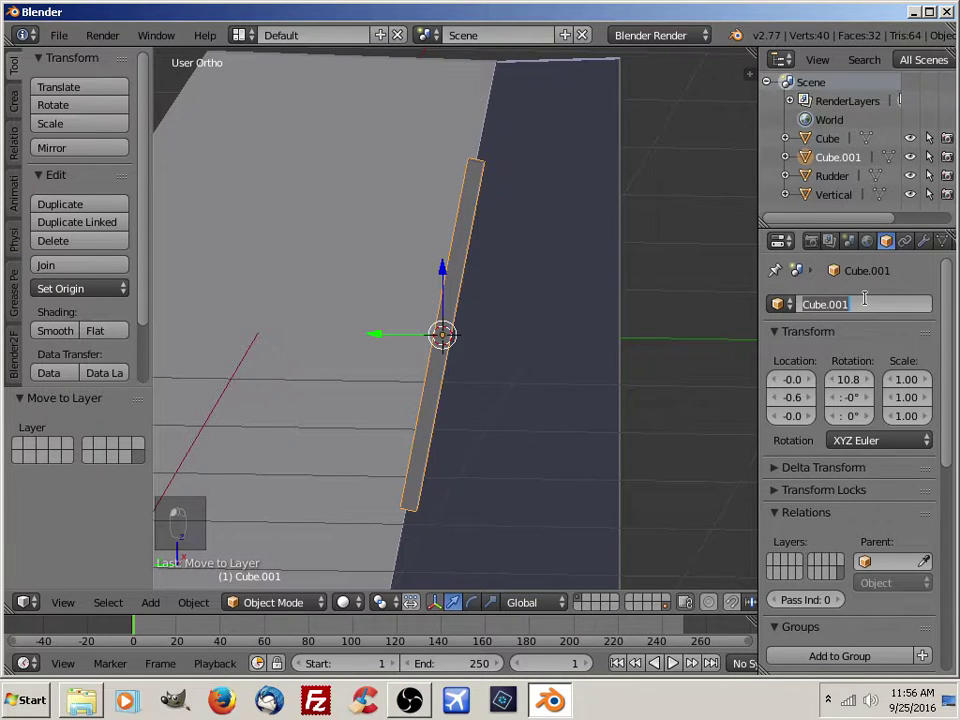
{"action": "key", "text": "BackSpace"}
{"action": "type", "text": "Ru"}
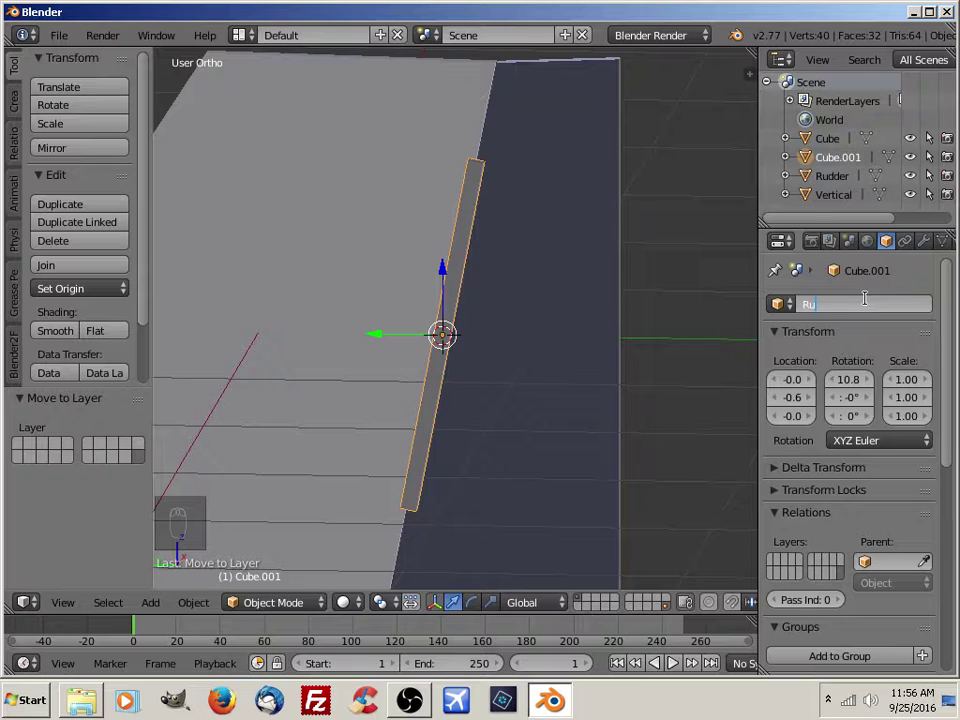
{"action": "type", "text": "dderTransform"}
{"action": "key", "text": "Return"}
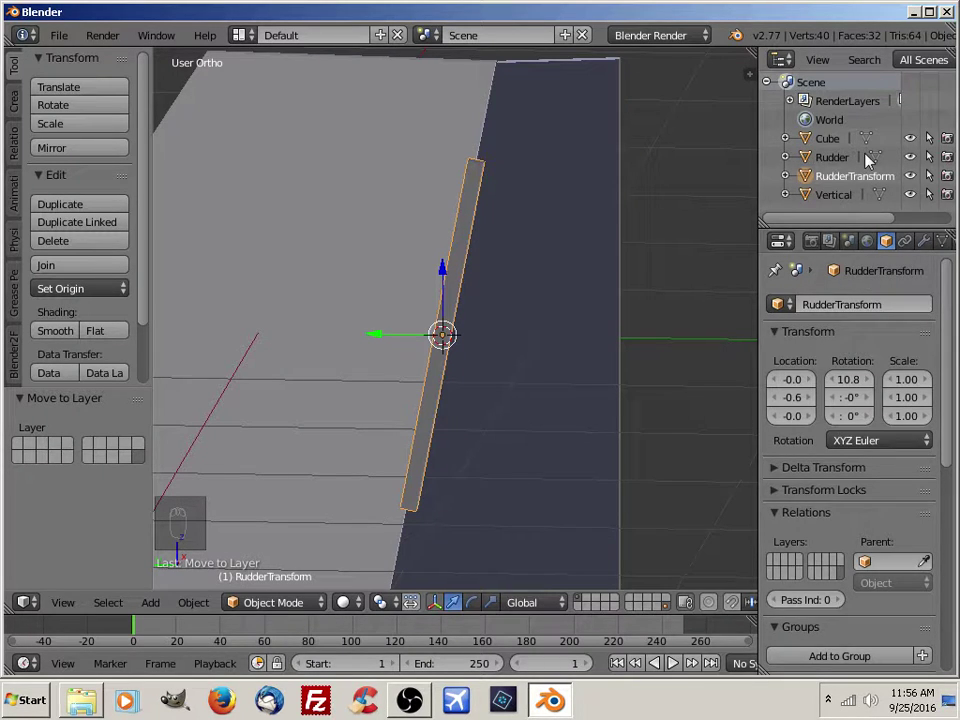
Select the original bar Cube and rename it 'RudderPivot'
{"action": "left_click", "coordinate": [805, 140]}
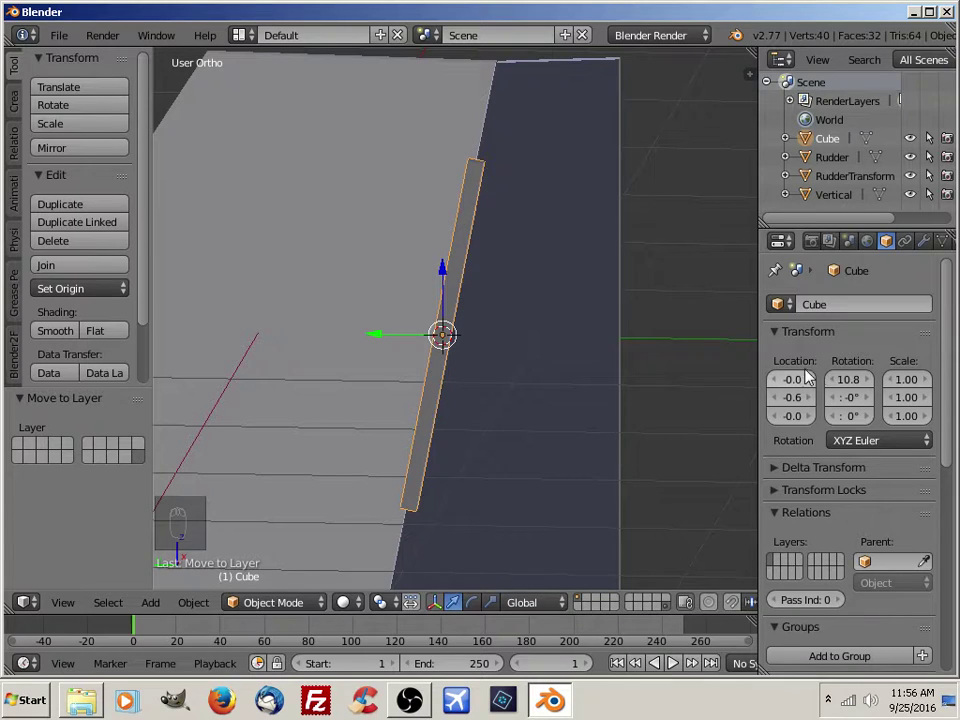
{"action": "left_click", "coordinate": [847, 304]}
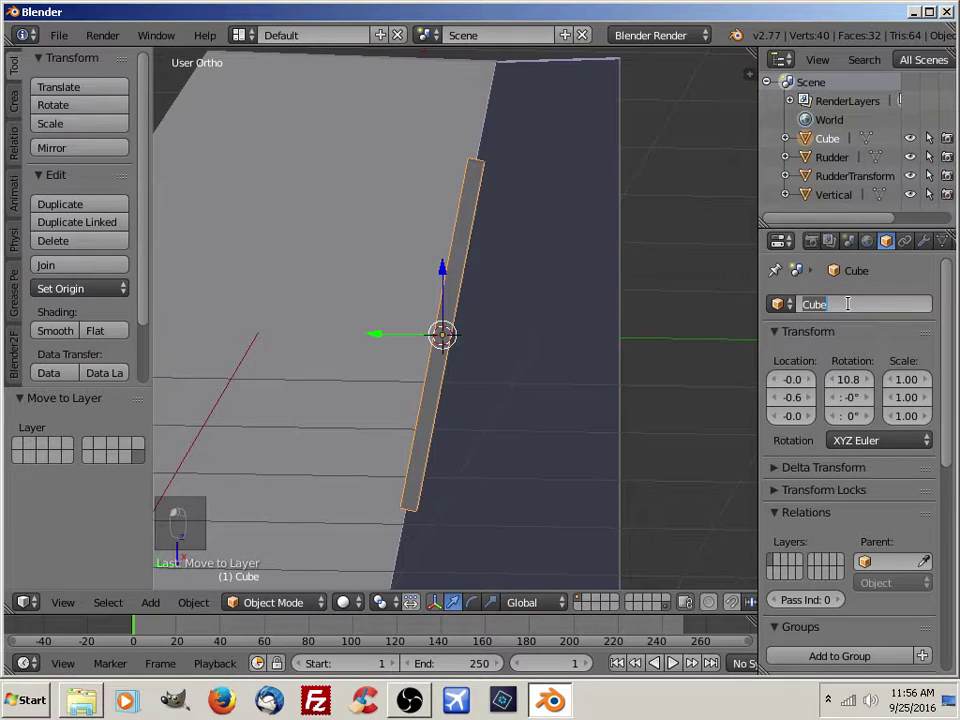
{"action": "type", "text": "Ru"}
{"action": "key", "text": "BackSpace"}
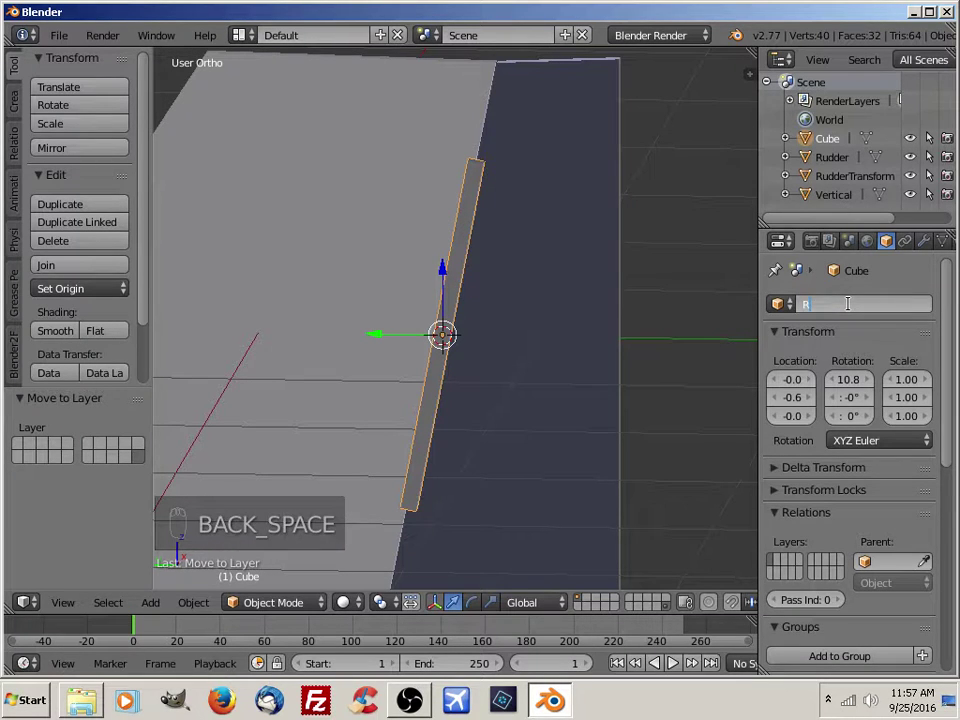
{"action": "type", "text": "udder"}
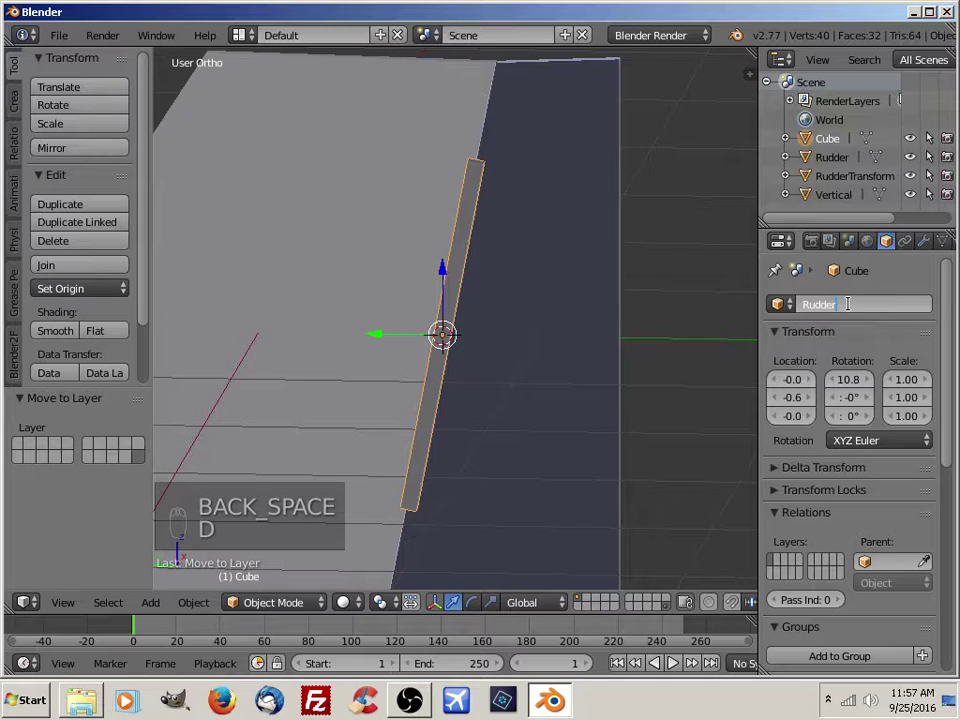
{"action": "type", "text": "Pivot"}
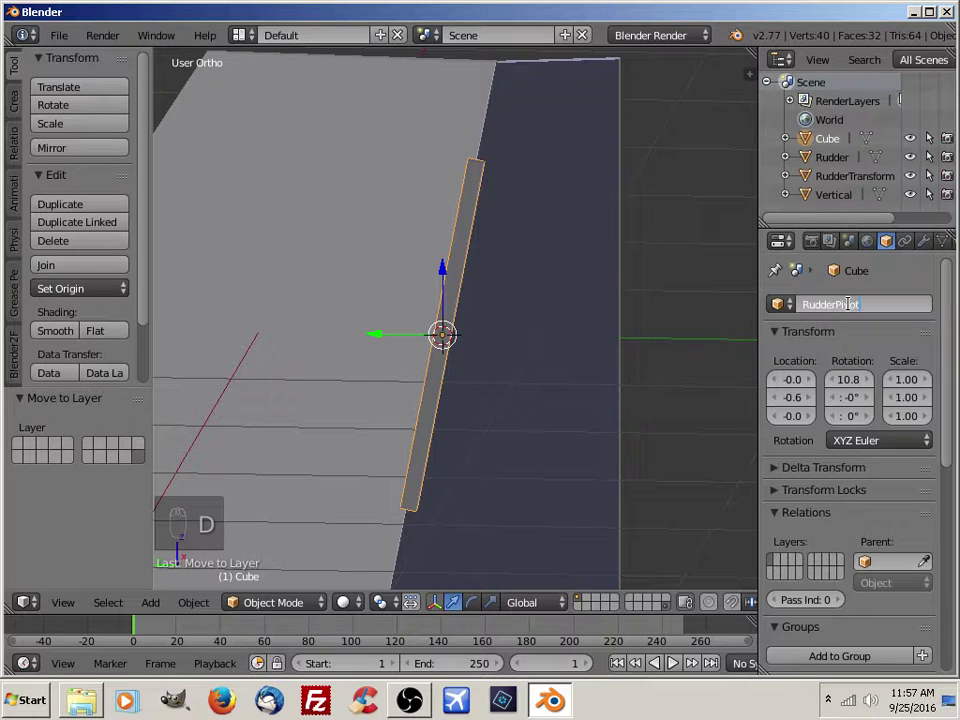
{"action": "key", "text": "Return"}
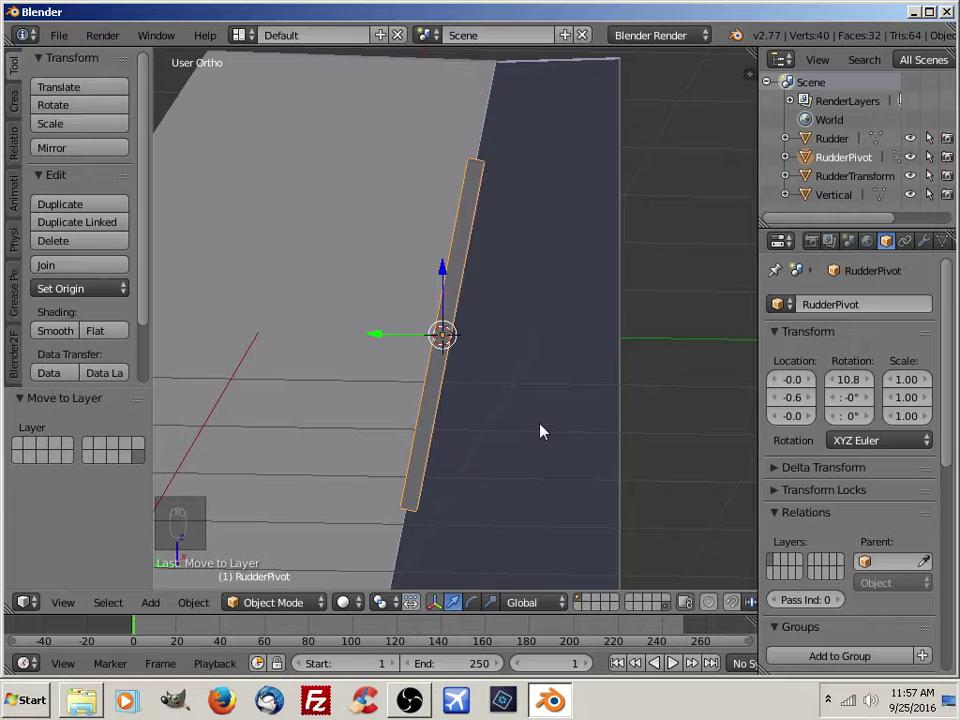
{"action": "key", "text": "KP_8"}
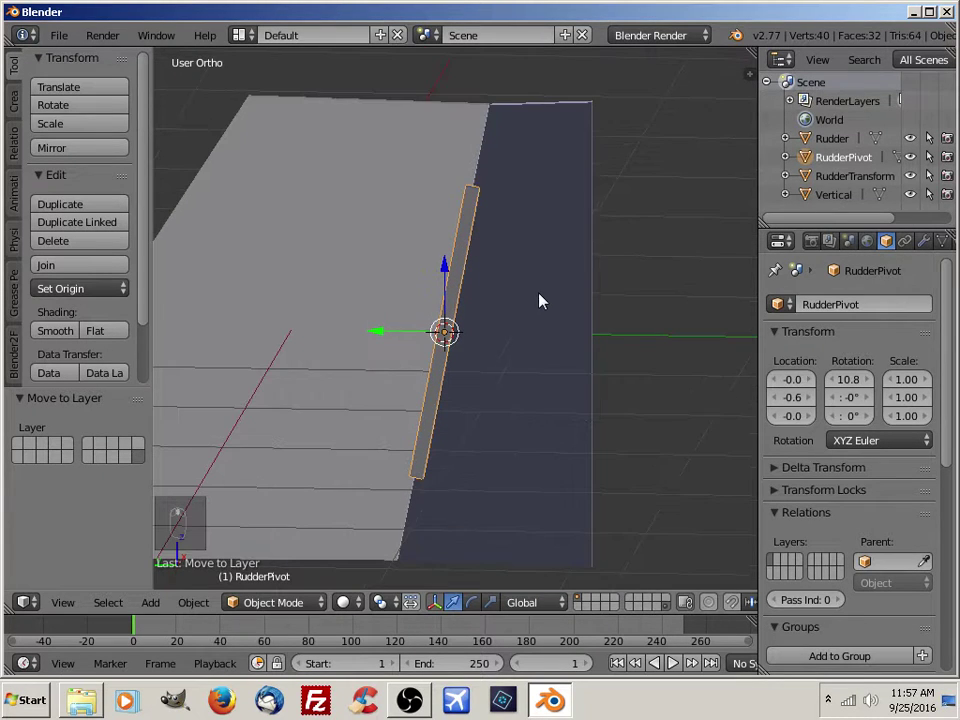
Select the Rudder, make RudderPivot the active object, and bring up the Set Parent To menu
{"action": "right_click", "coordinate": [565, 177]}
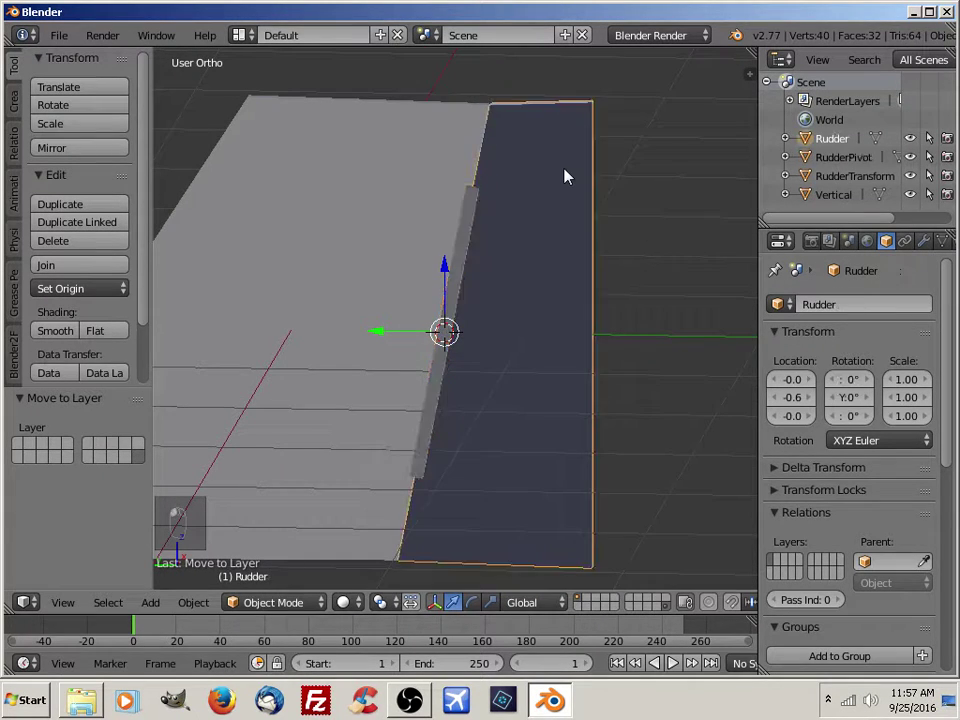
{"action": "left_click", "coordinate": [806, 158], "text": "ctrl"}
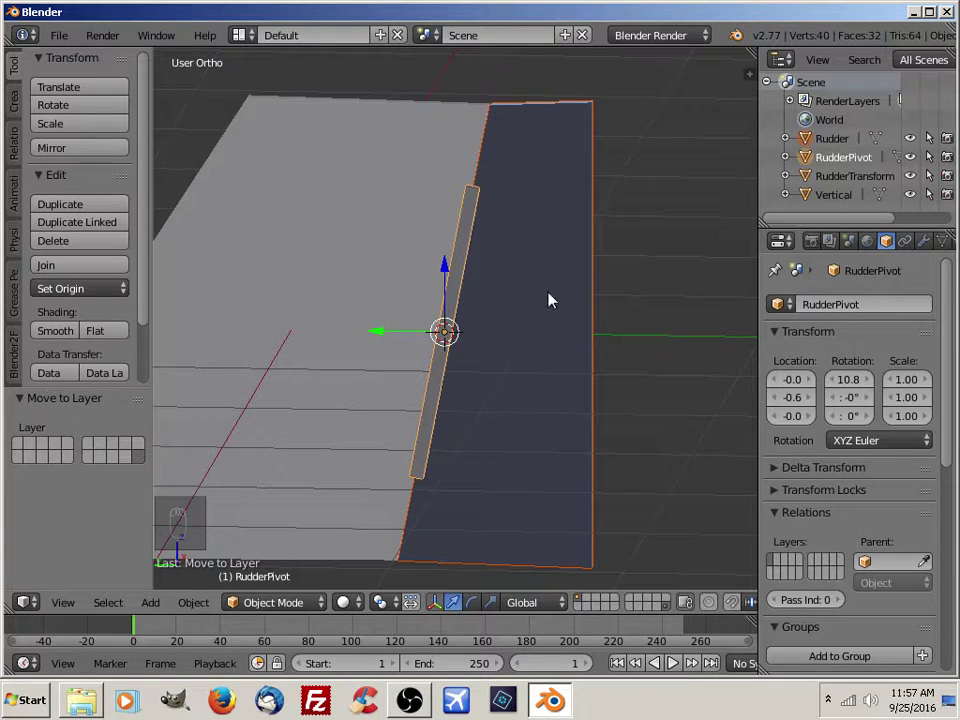
{"action": "key", "text": "ctrl+p"}
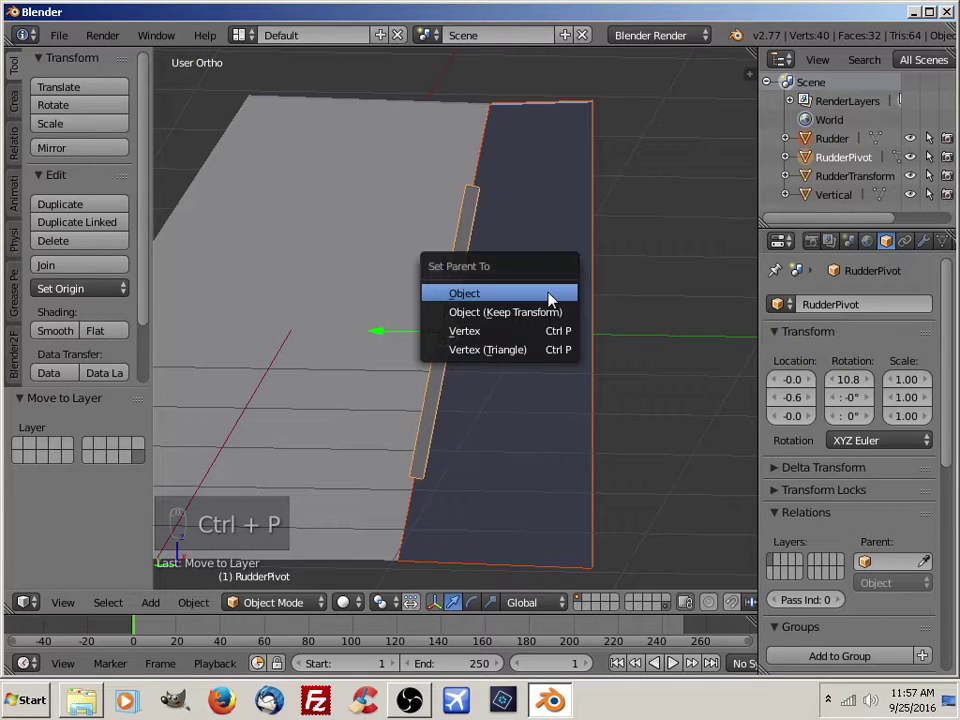